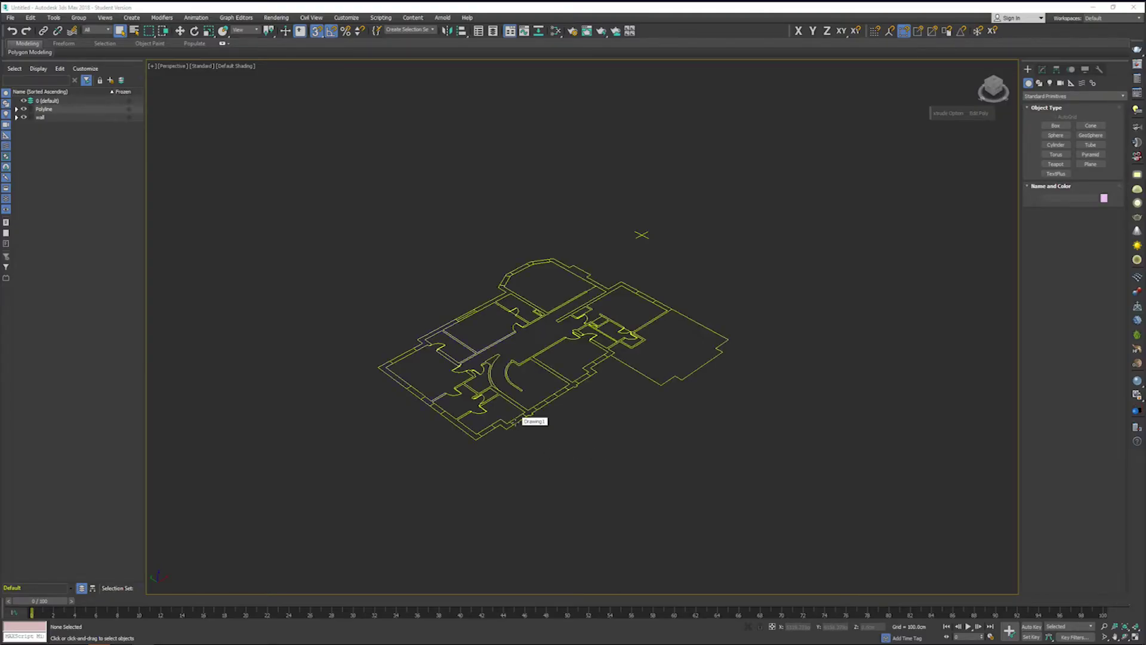
Step: Draw a box of 375 by 910 cm snapped to the wall pier between two front window openings, with a height of 2100 cm
scroll(529, 422, up, 10)
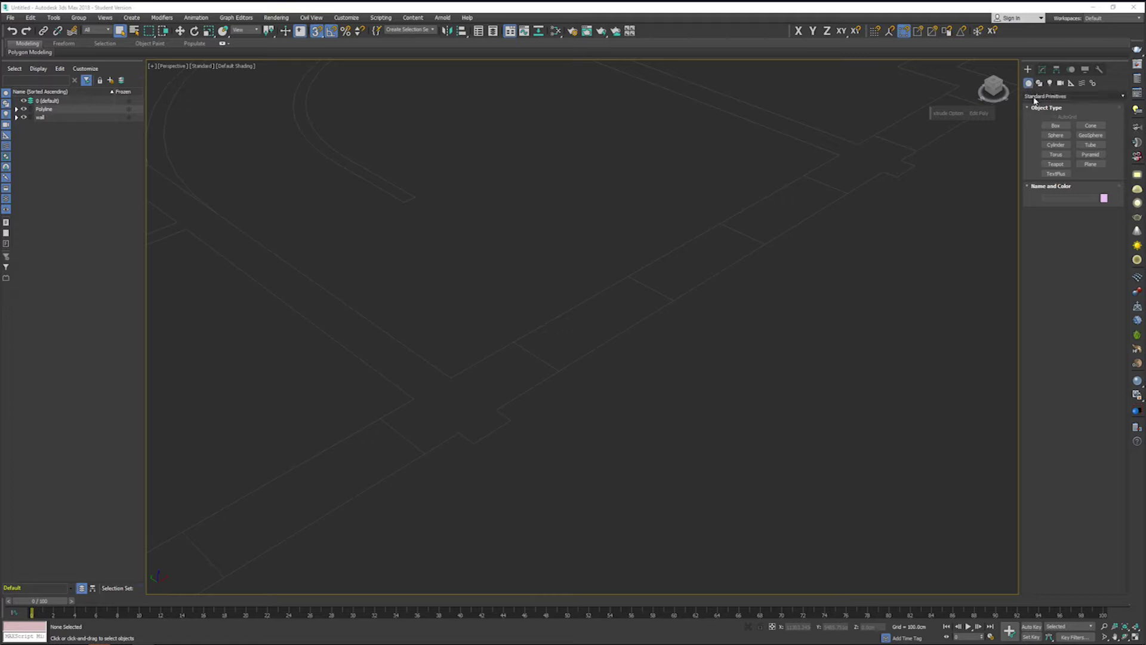
click(1055, 125)
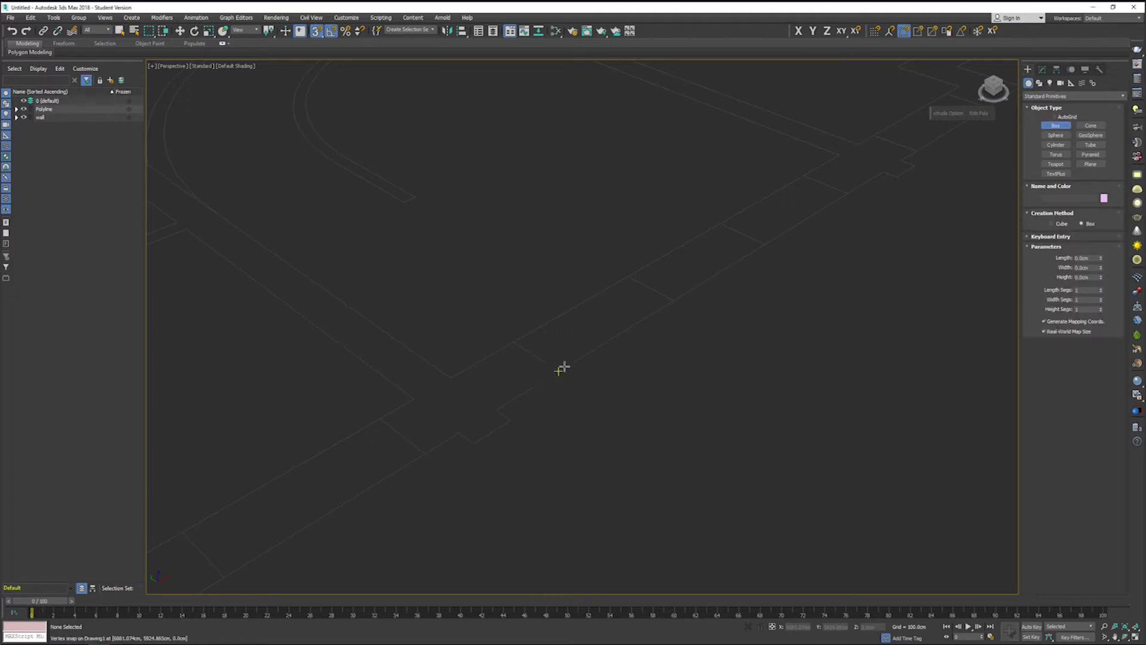
click(316, 32)
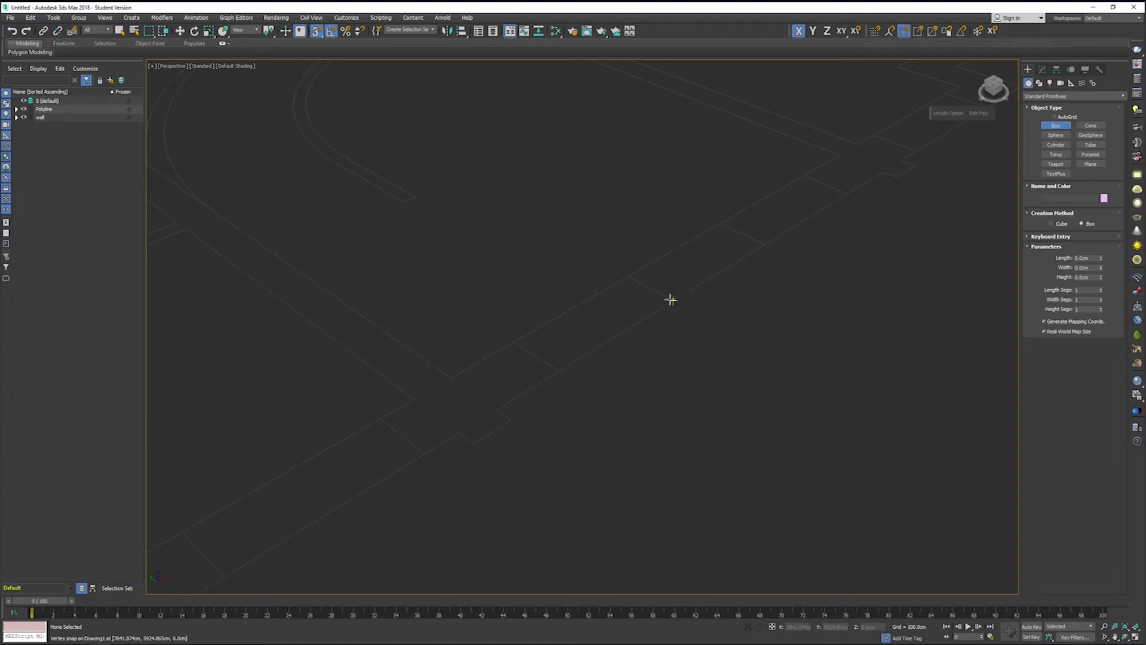
drag(671, 299, 720, 222)
click(702, 72)
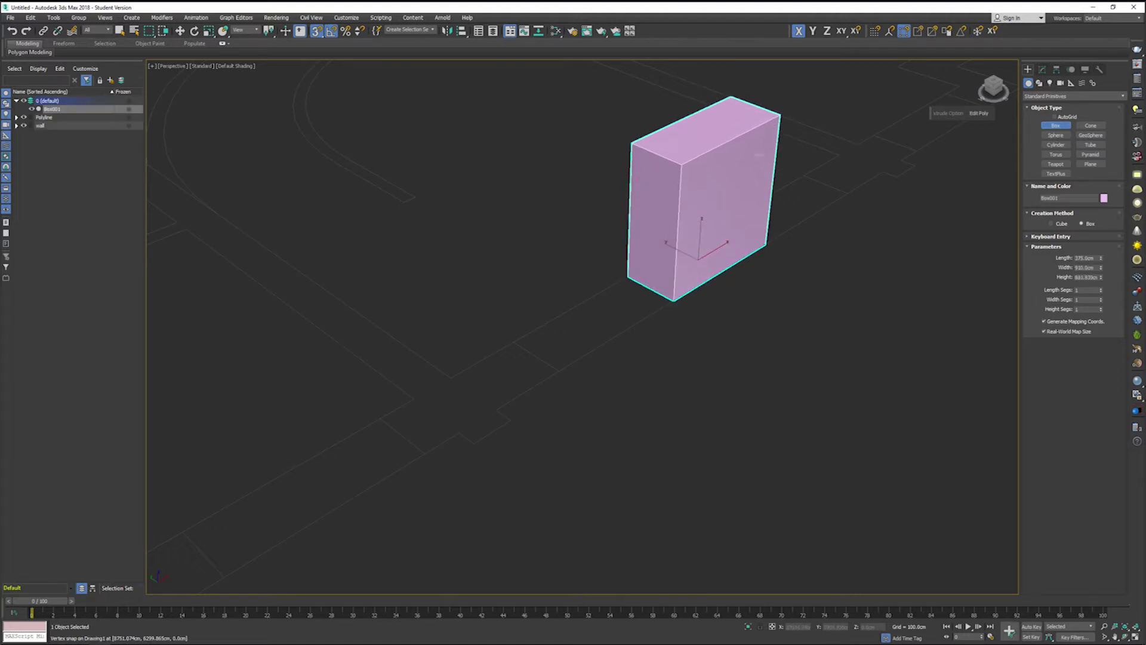
click(1087, 277)
text(2100)
key(Return)
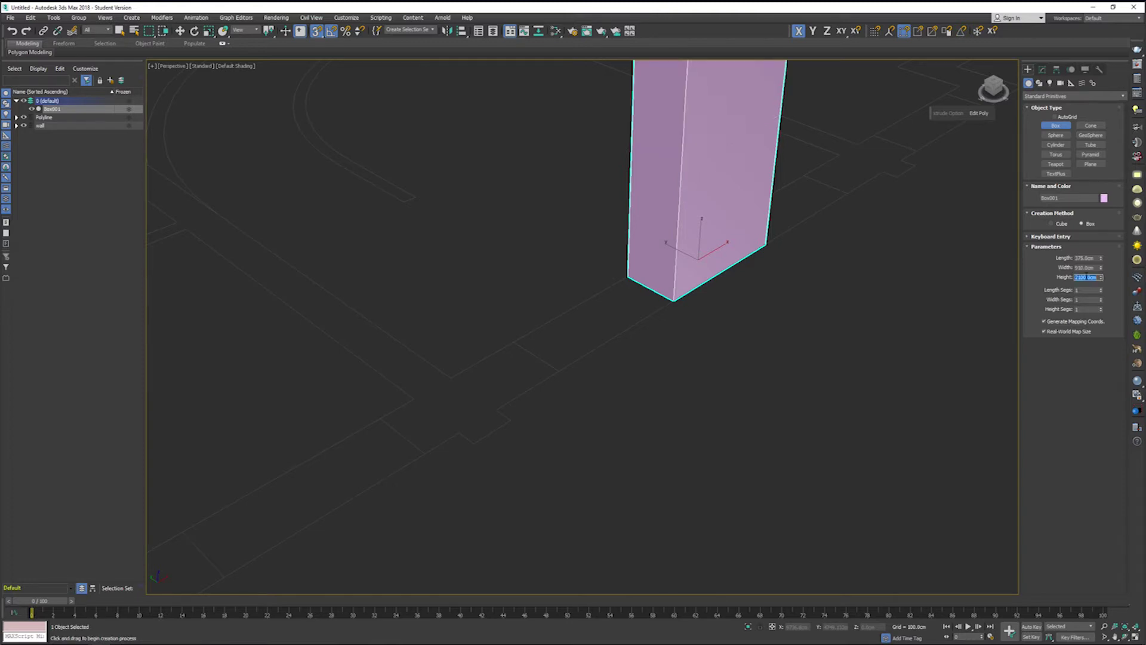
Step: Draw a second box of 375 by 930 cm snapped to the next wall pier along the front wall and set its height to 2100 cm
scroll(683, 399, down, 5)
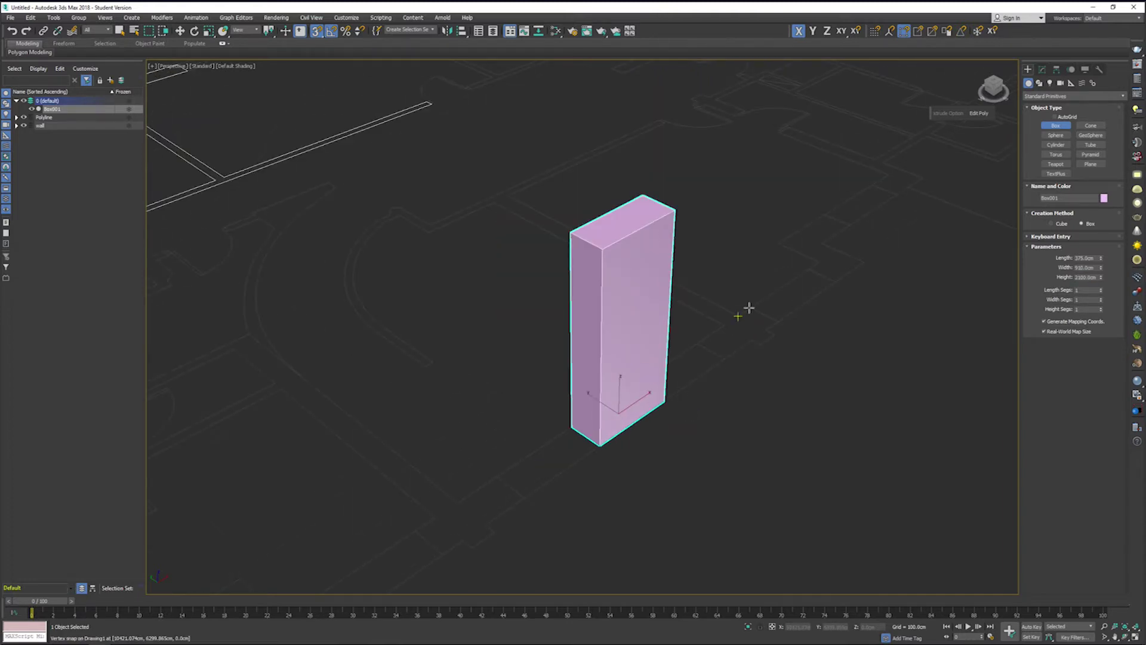
middle_drag(745, 309, 723, 359)
middle_drag(734, 419, 742, 400)
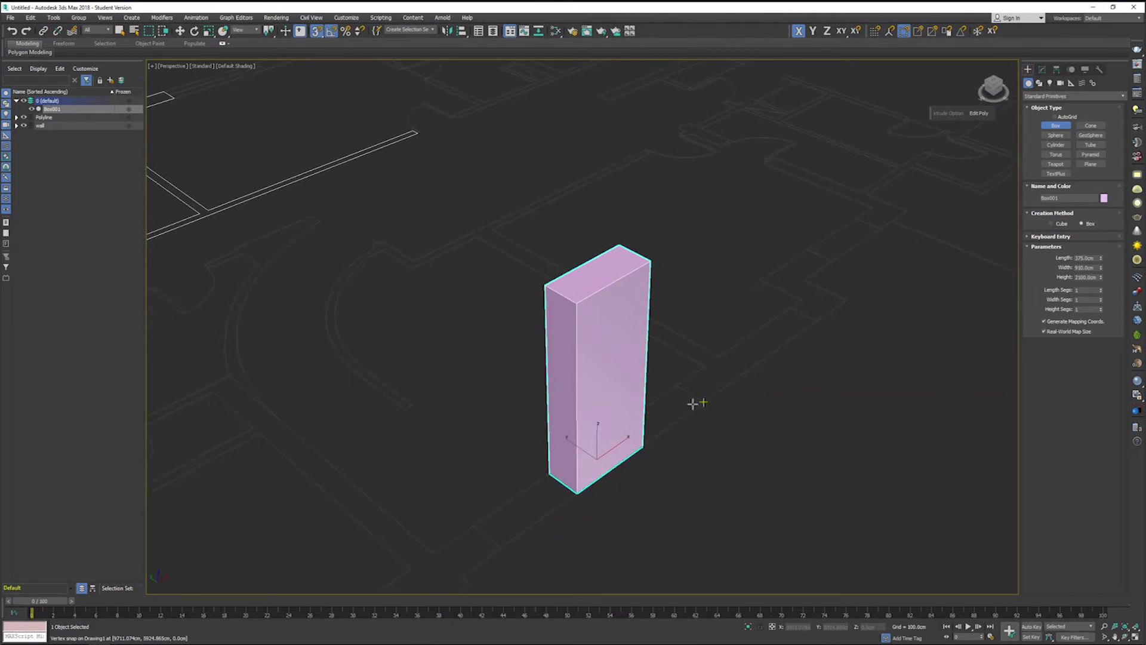
drag(678, 384, 757, 357)
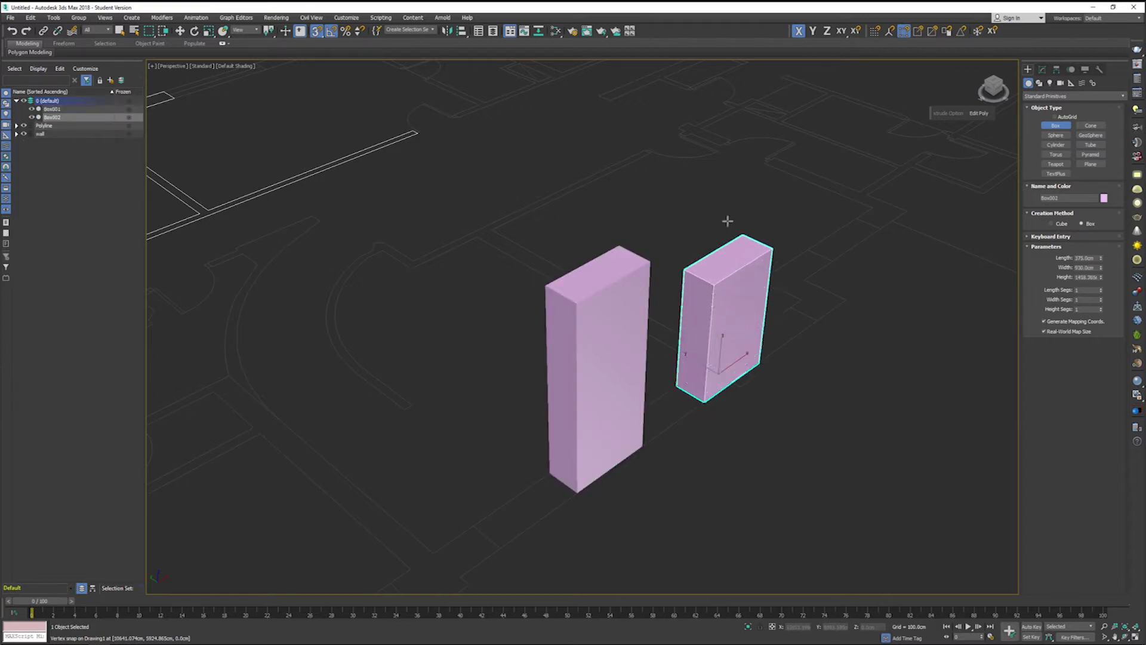
double_click(1088, 277)
text(200)
key(Return)
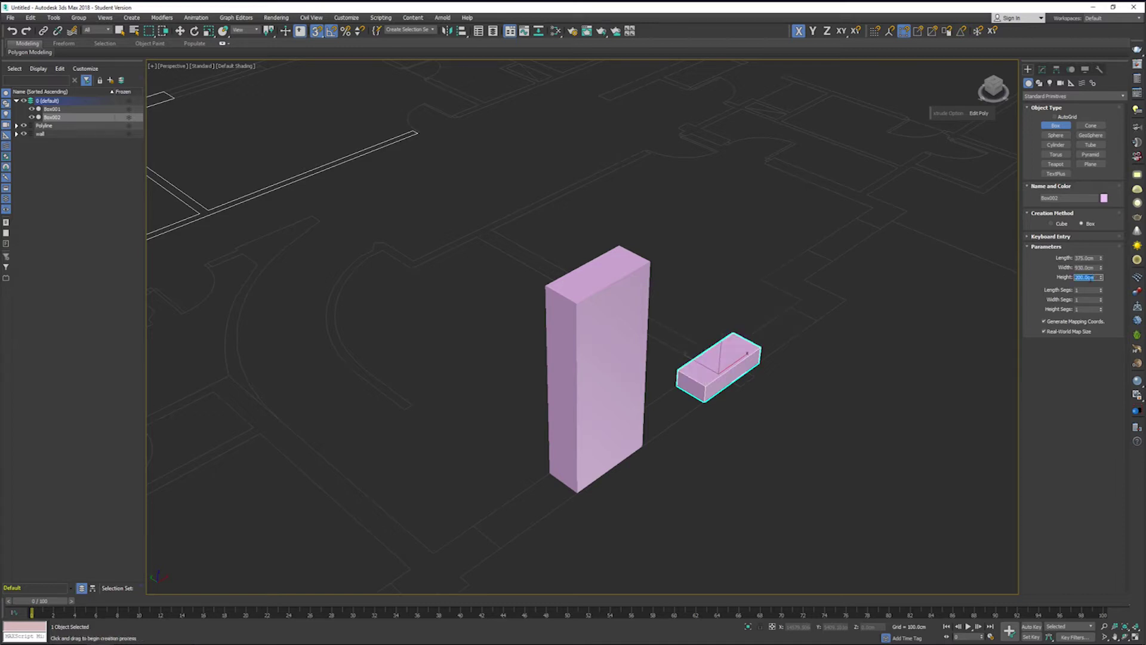
text(2100)
key(Return)
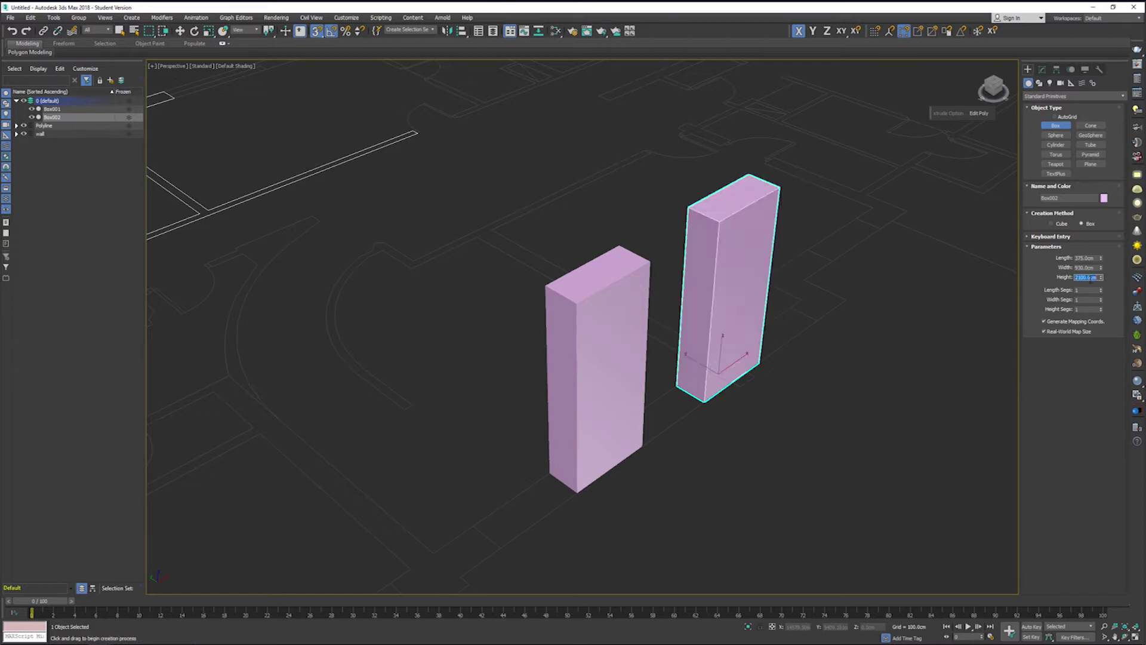
Step: Draw a third box 250 cm wide and 2100 cm high on the small projection in front of the second pier
drag(747, 374, 741, 387)
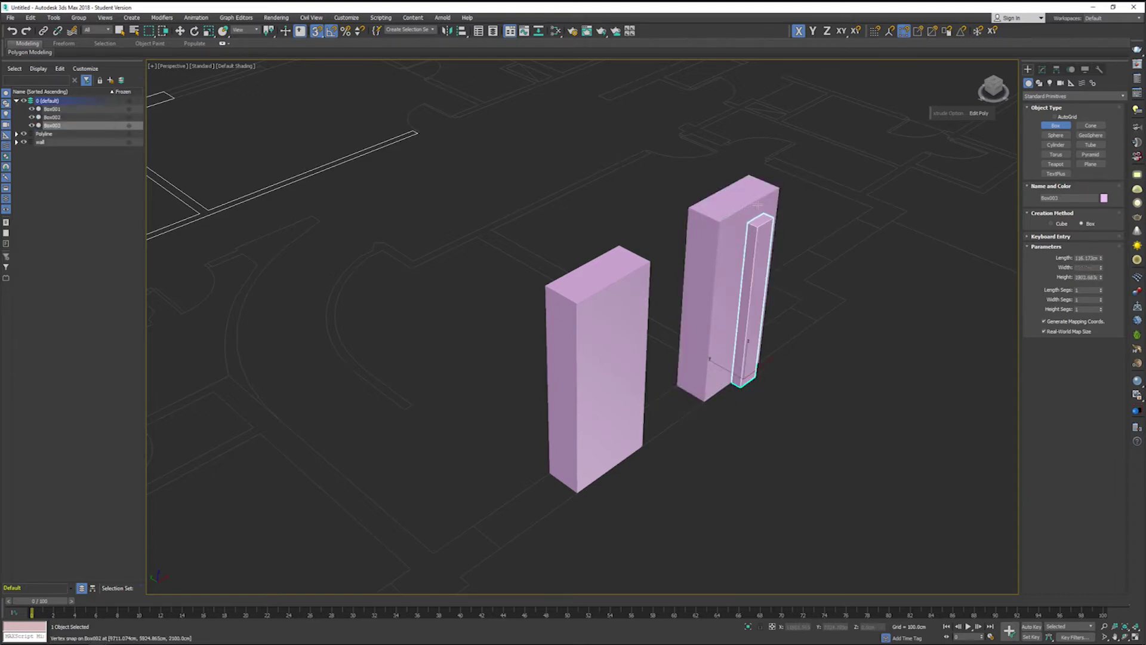
click(805, 201)
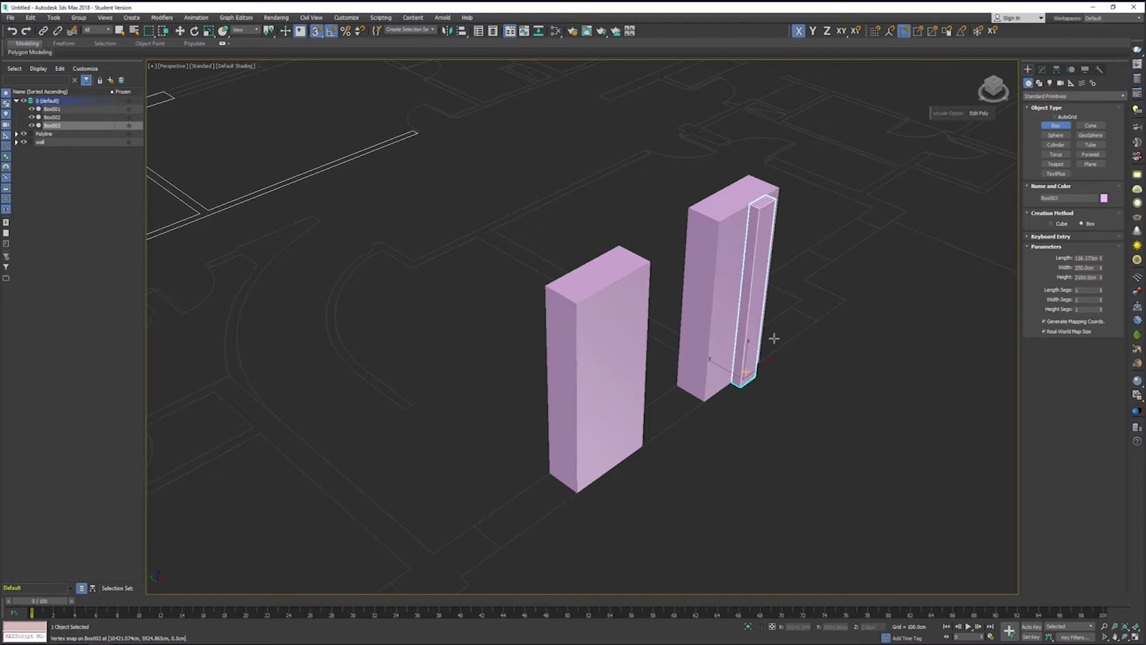
middle_drag(775, 338, 717, 404)
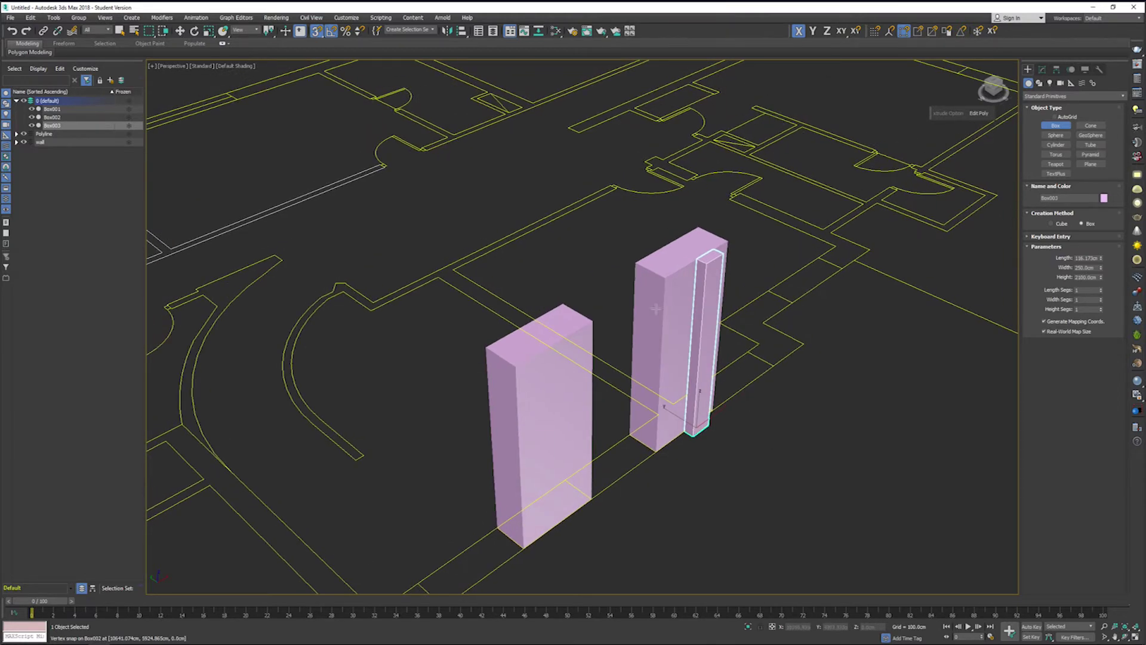
right_click(791, 441)
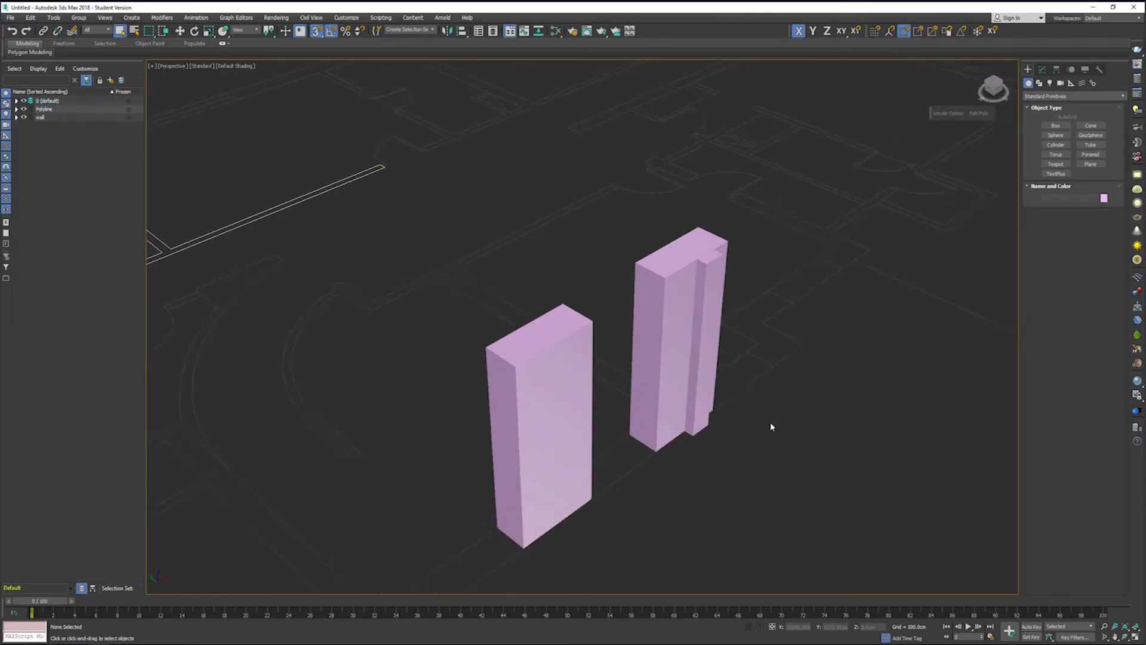
Step: Merge the projection box and the first pier box into the second pier box using a ProBoolean compound object
click(673, 275)
click(840, 406)
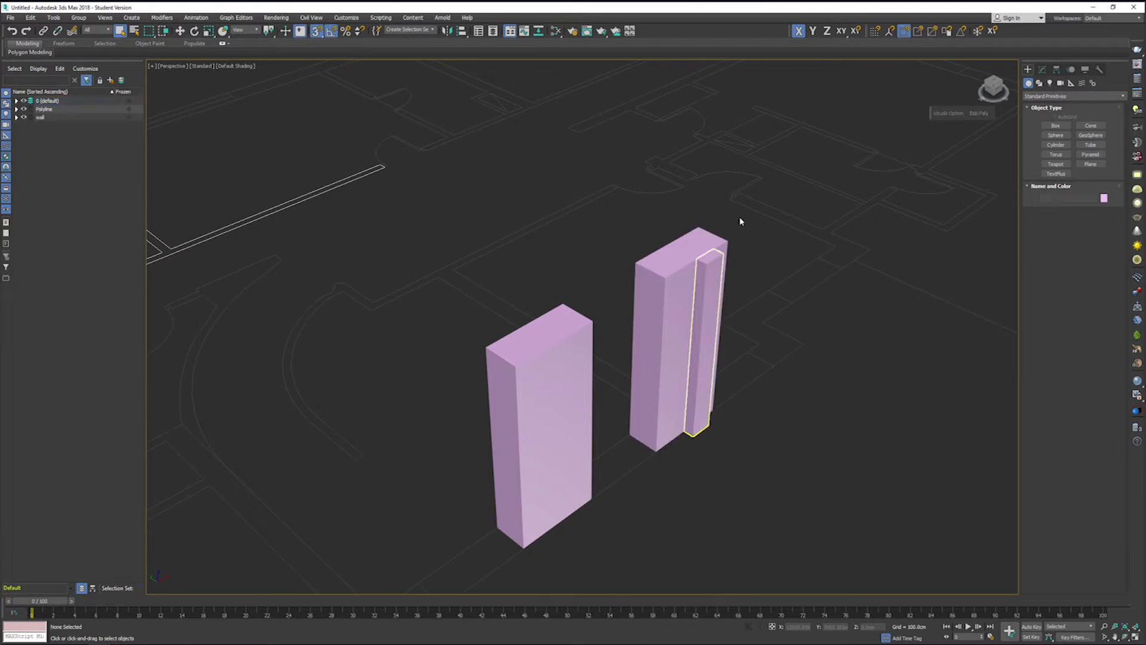
click(1040, 83)
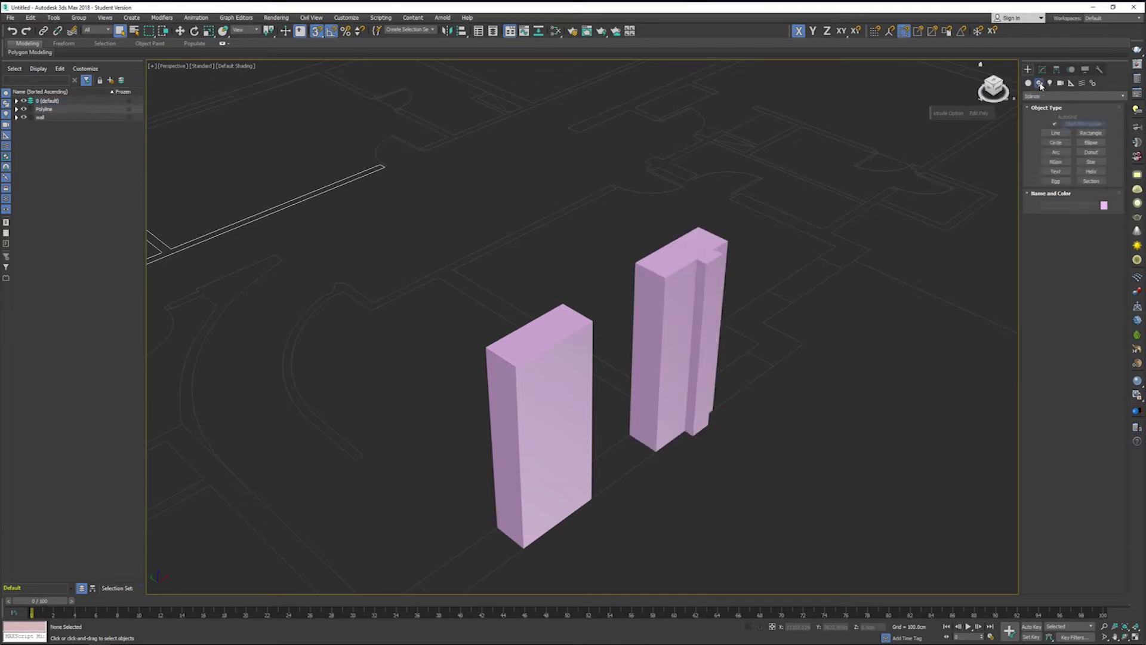
click(660, 289)
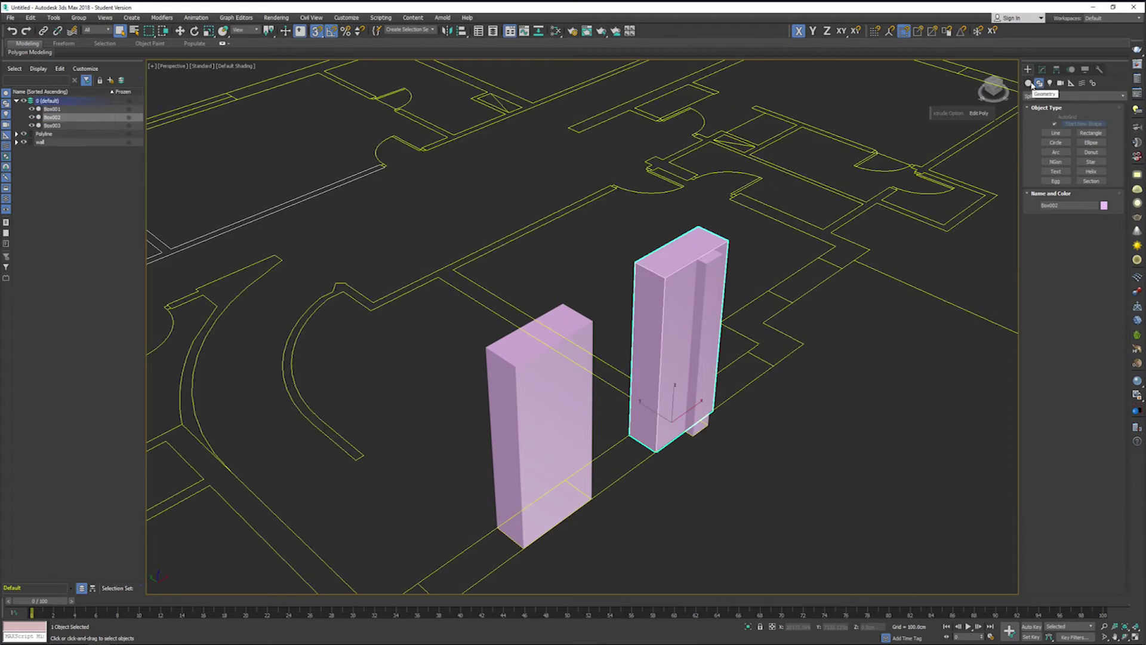
click(1030, 84)
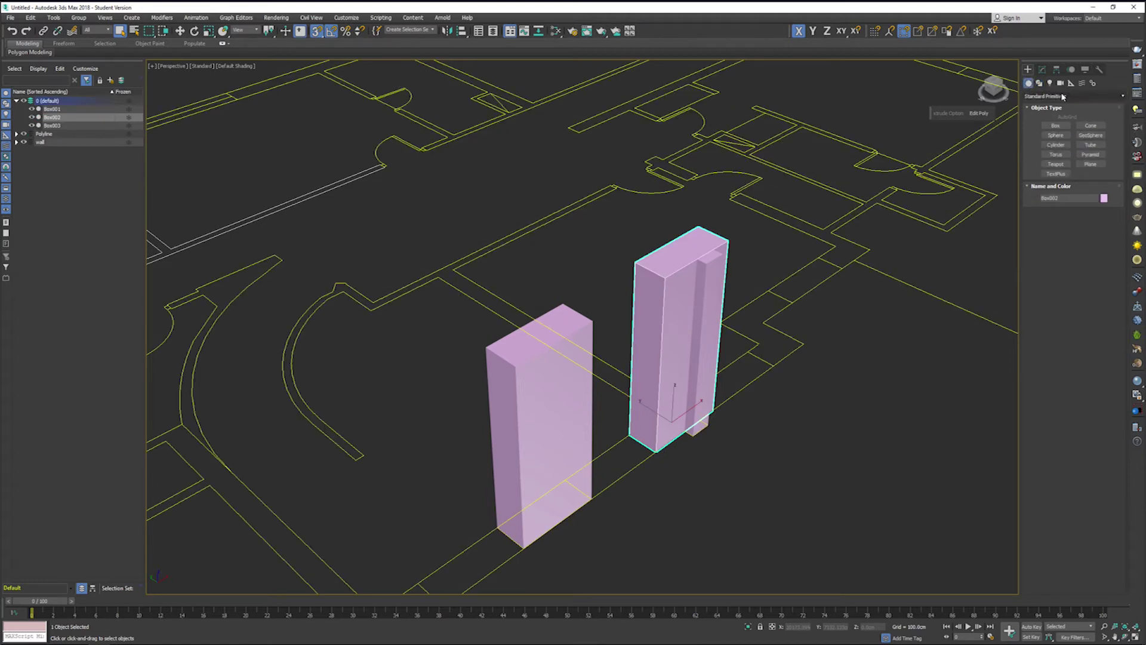
click(1056, 96)
click(1052, 122)
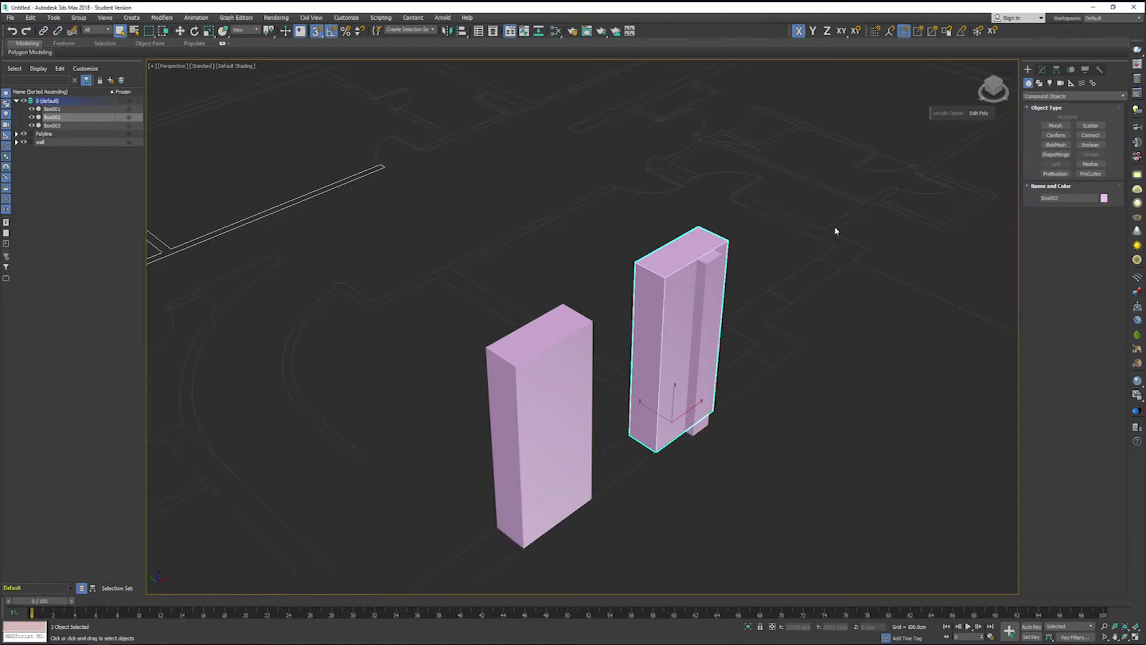
click(1061, 173)
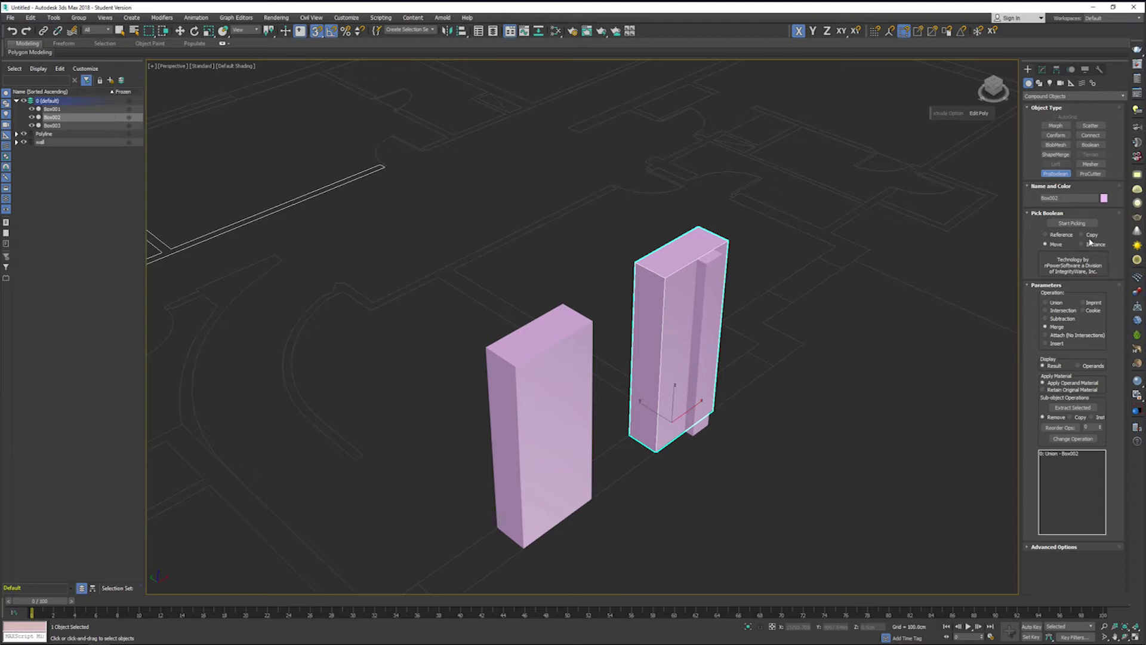
click(1072, 223)
click(714, 285)
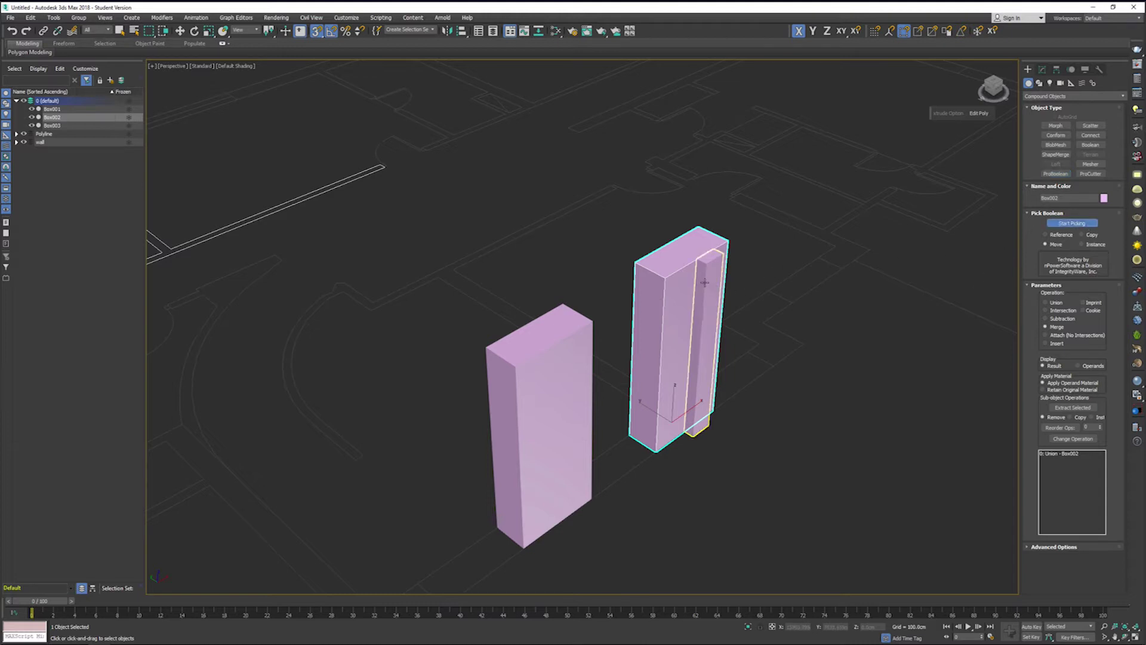
click(564, 384)
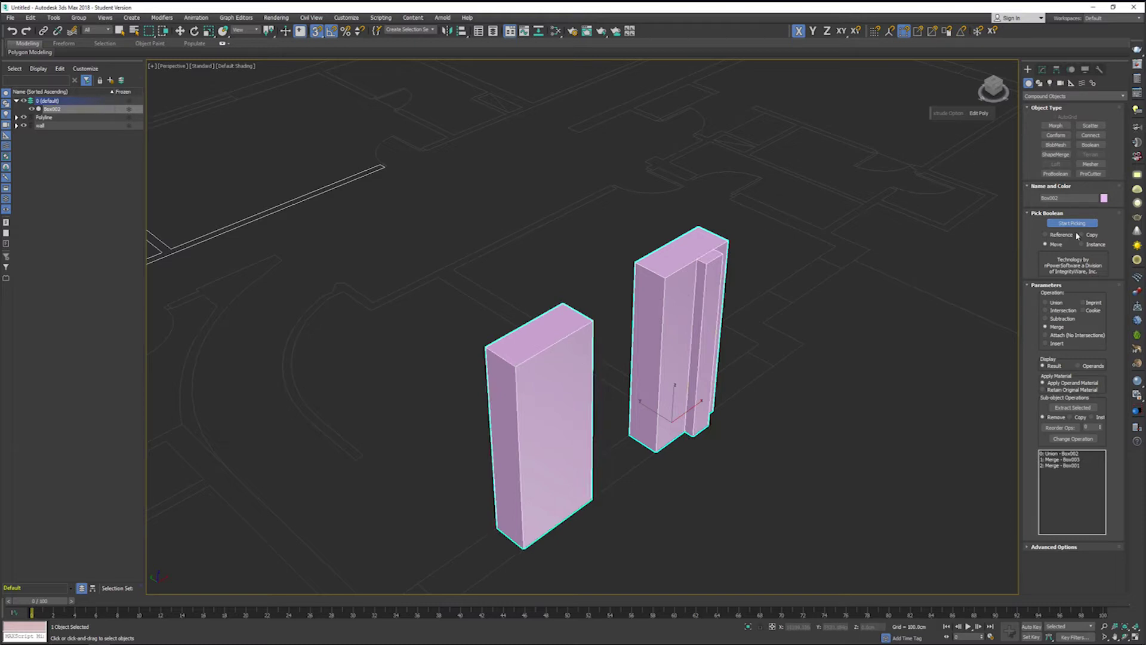
click(1042, 70)
click(768, 485)
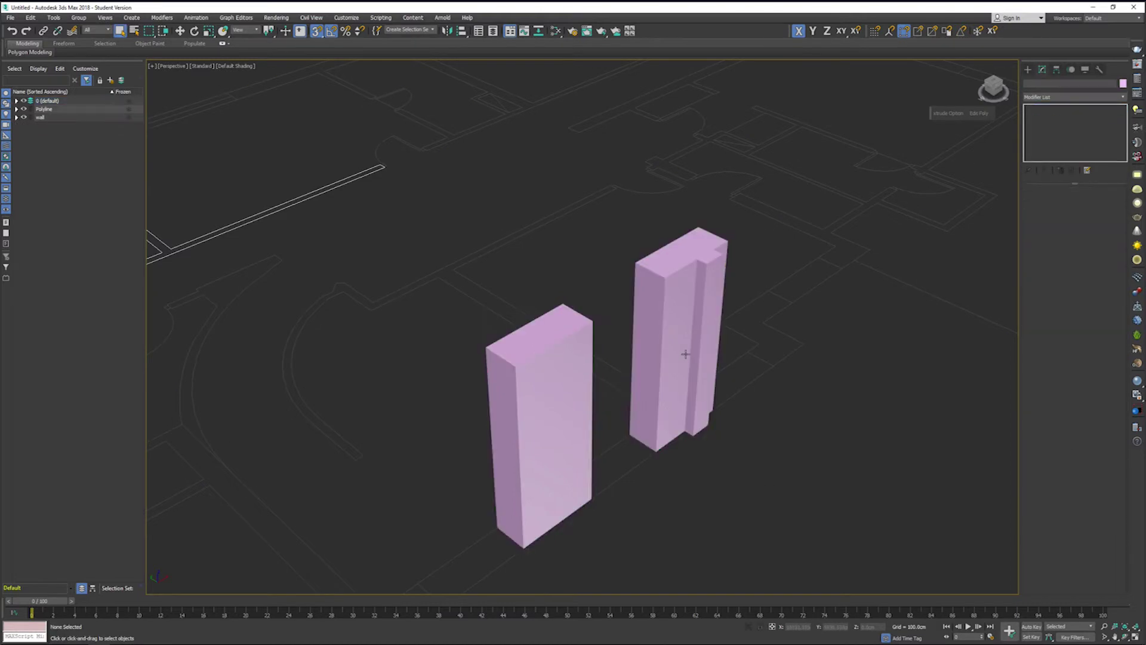
click(685, 354)
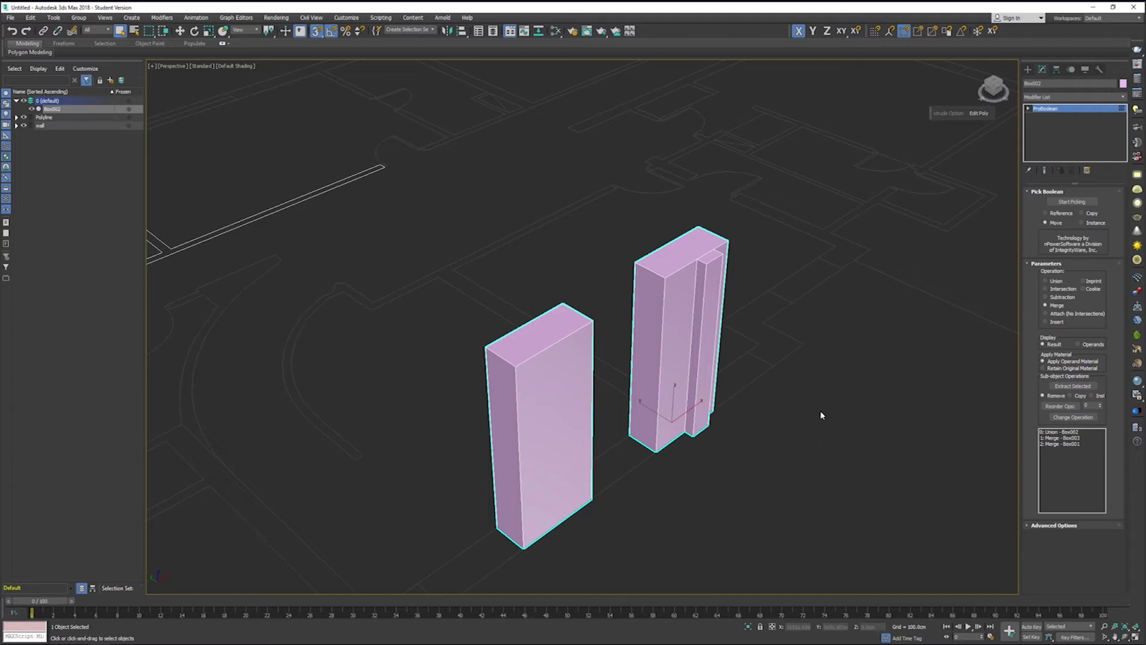
click(794, 454)
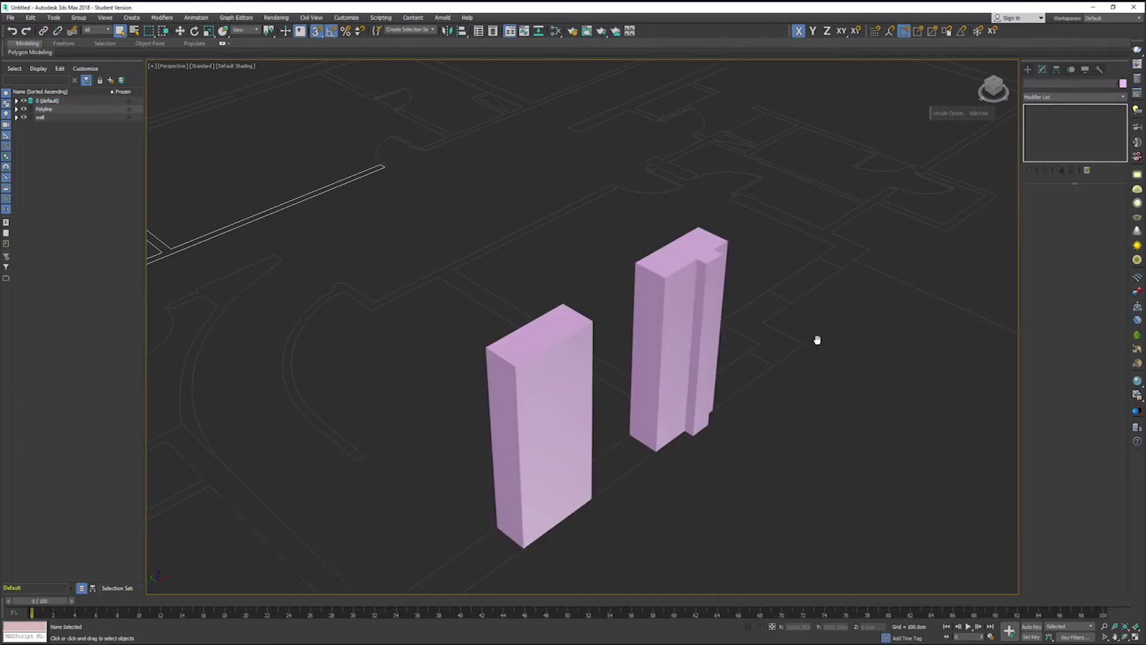
Step: In the top view, trace the west outer wall with its partition stub as a closed line snapped to the plan, ending at the front window opening
middle_drag(817, 335, 791, 324)
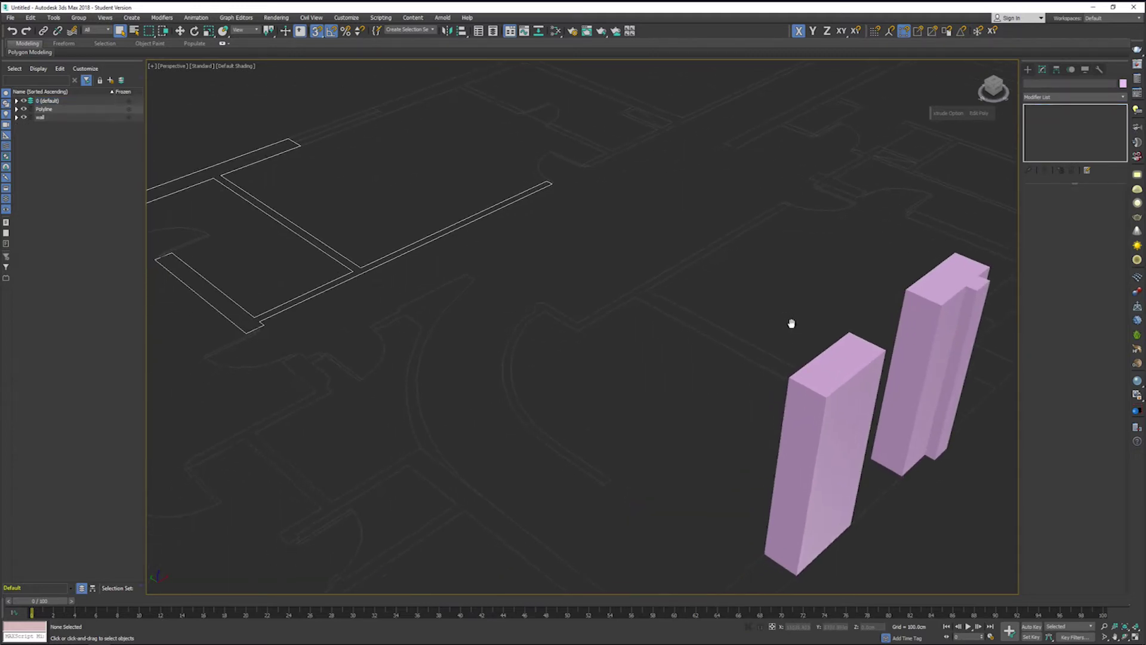
key(t)
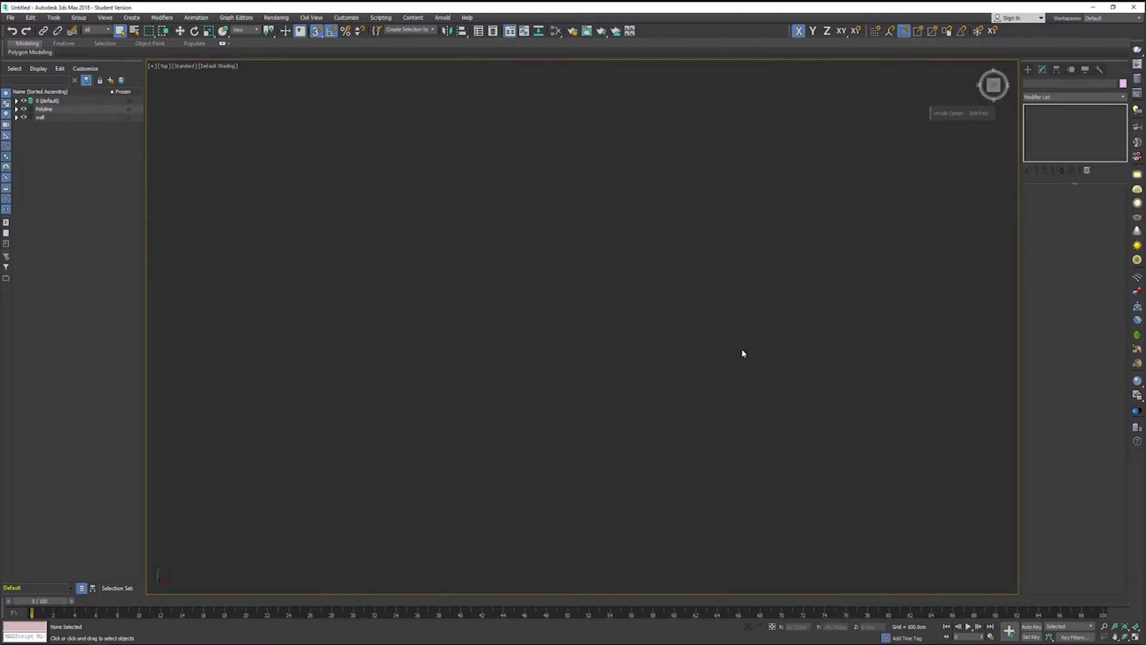
middle_drag(1009, 136, 657, 423)
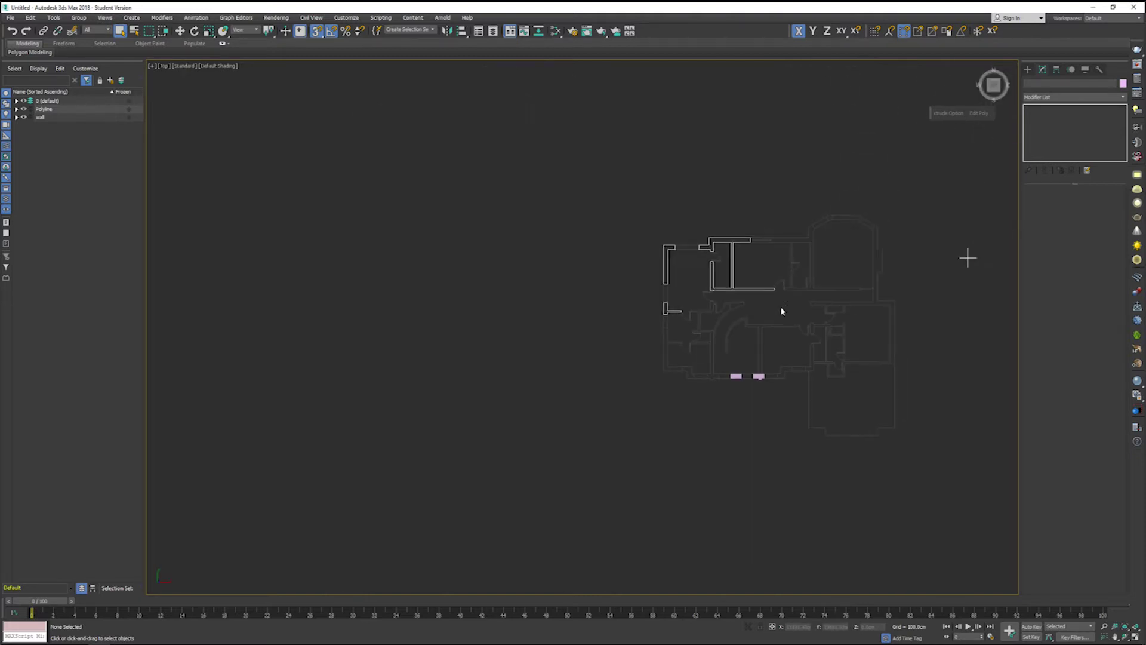
scroll(776, 313, up, 5)
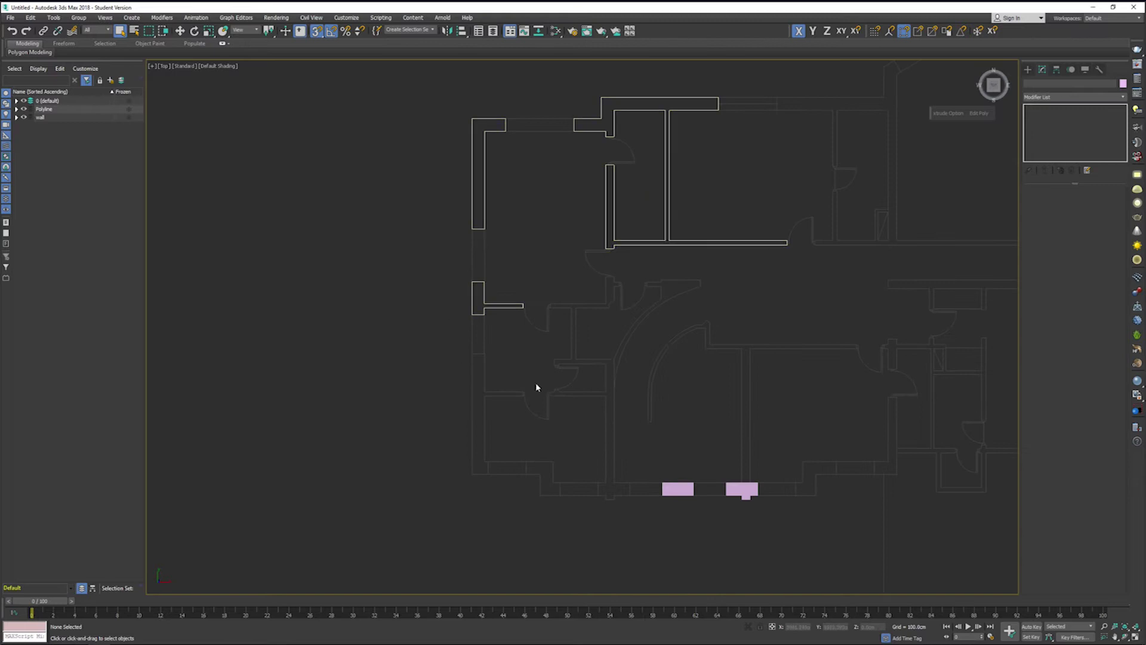
scroll(547, 440, up, 2)
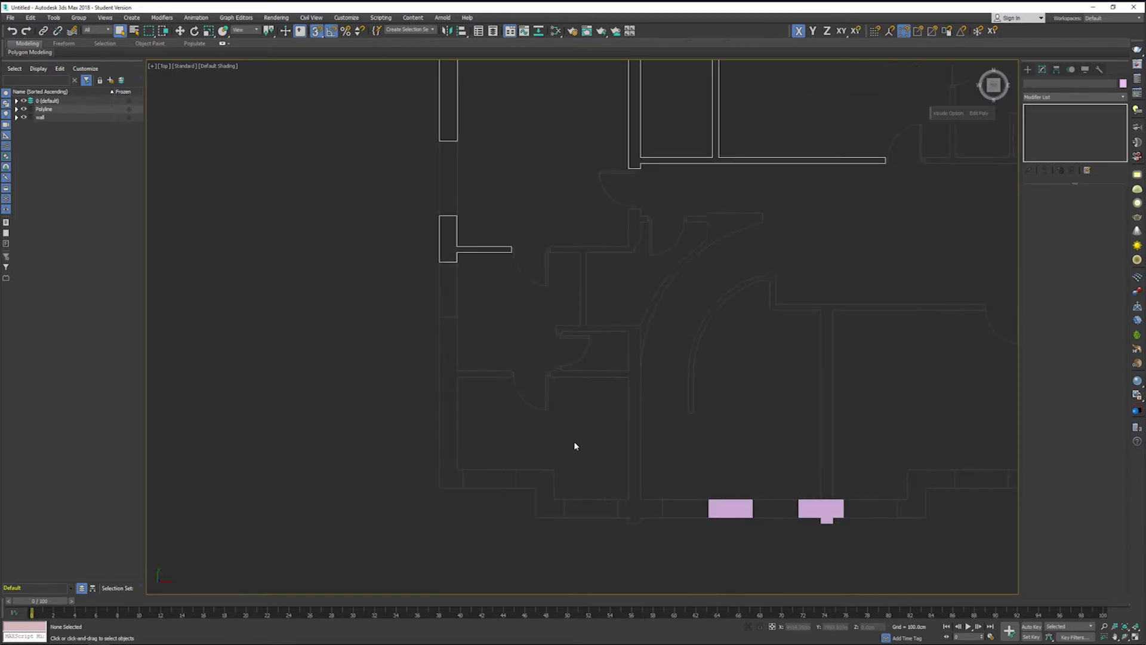
scroll(570, 436, up, 2)
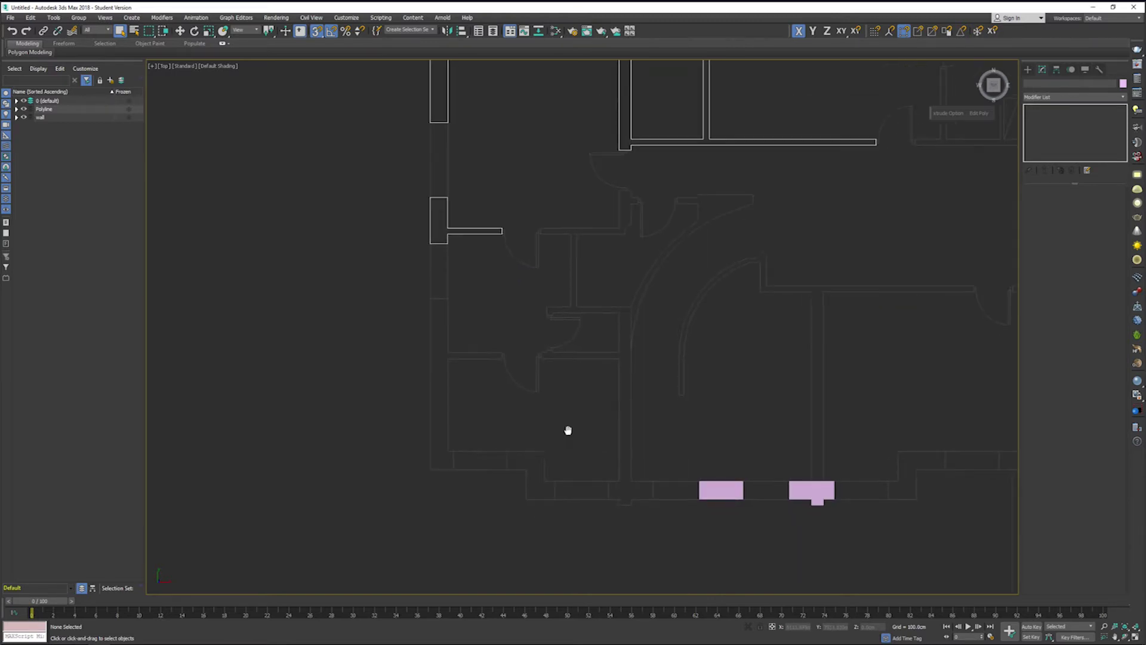
click(1027, 69)
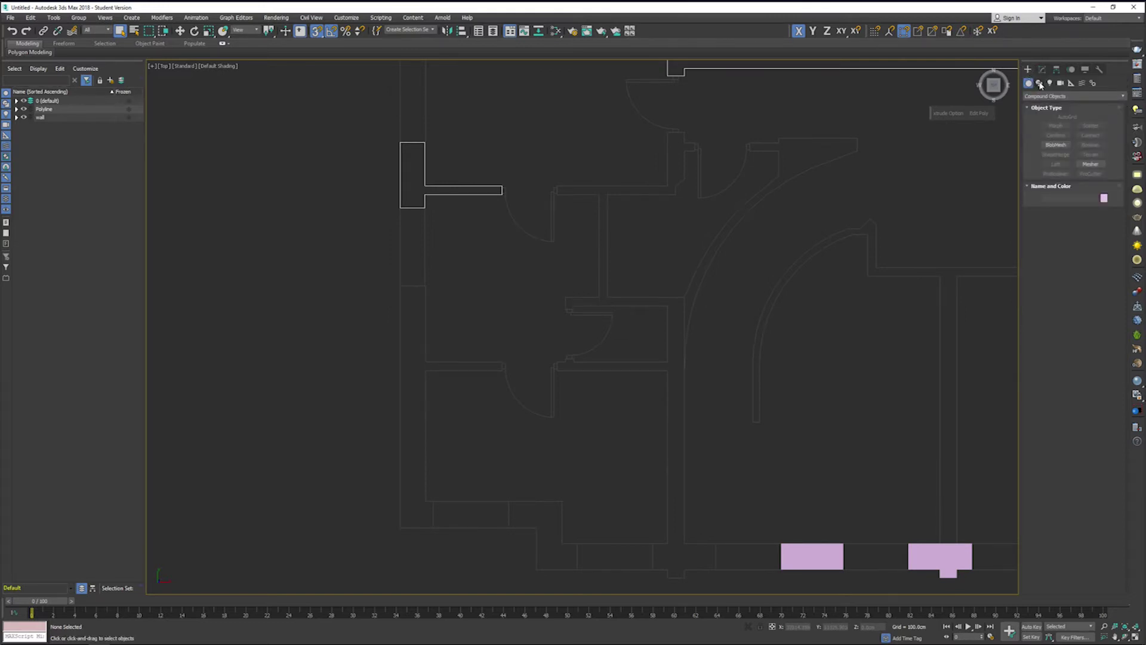
click(1041, 85)
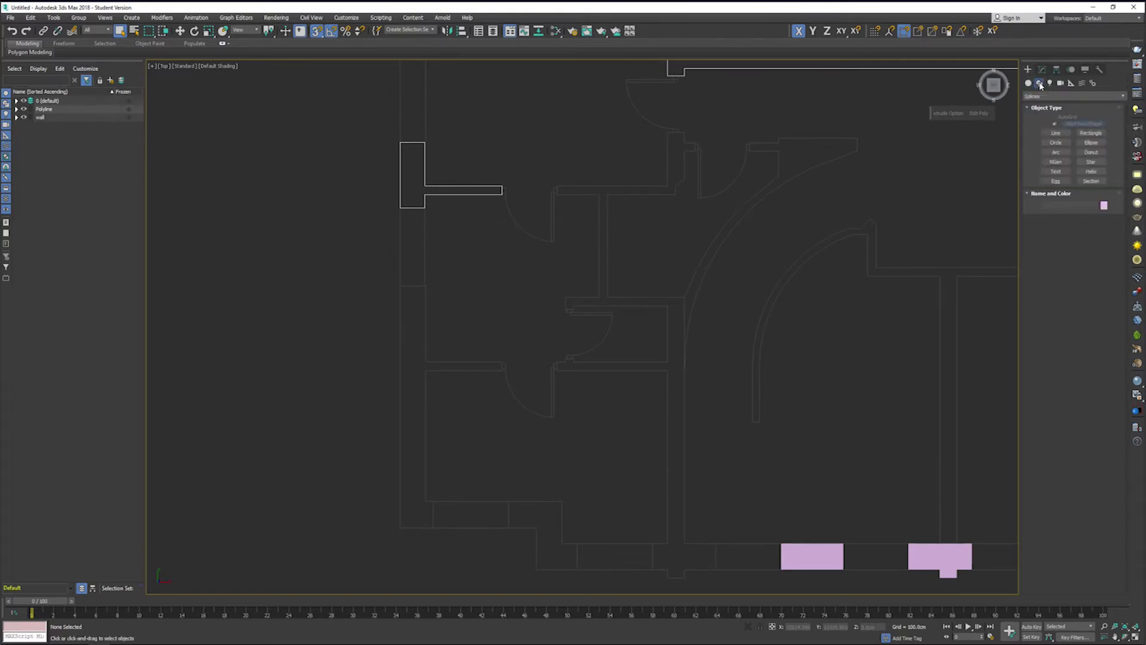
click(1064, 134)
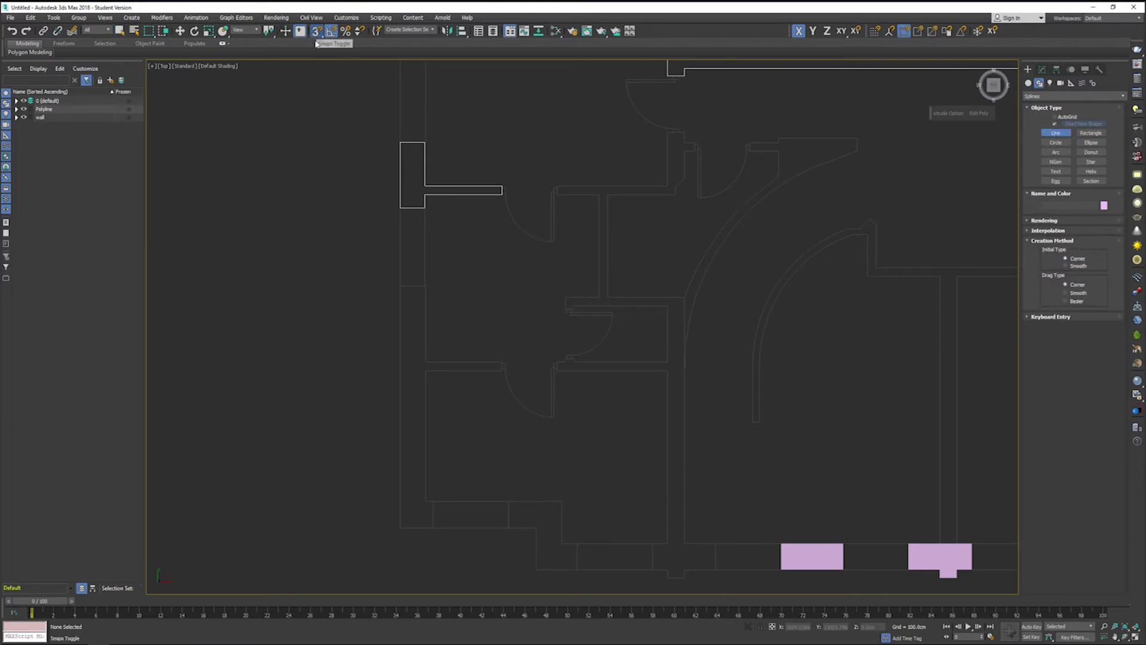
click(399, 286)
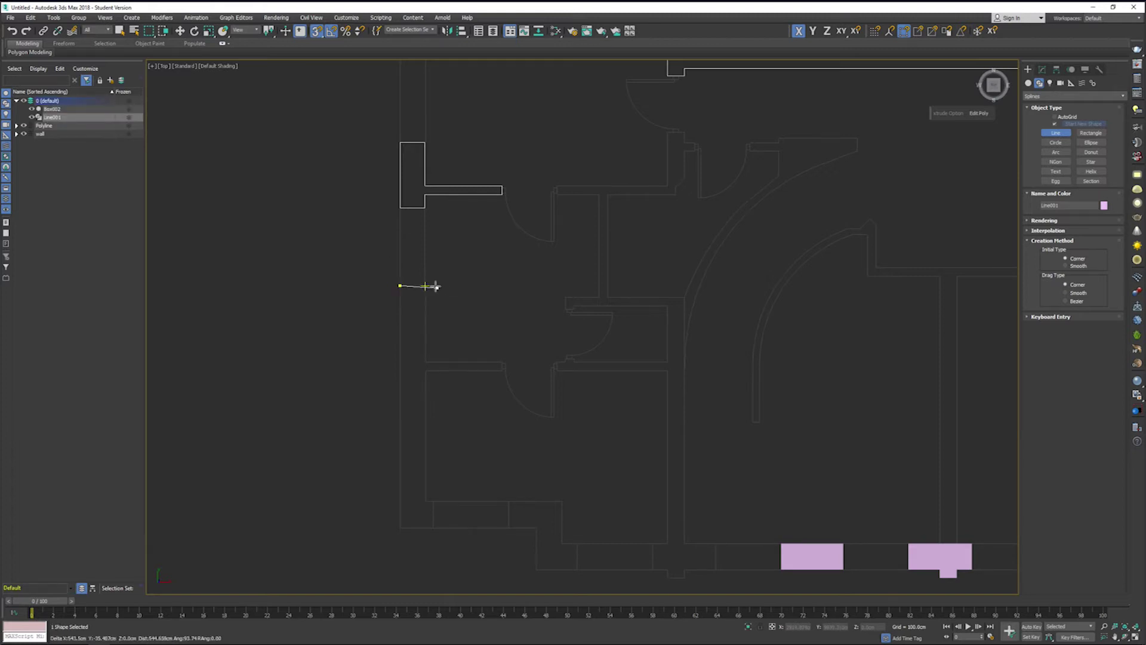
click(425, 286)
click(425, 362)
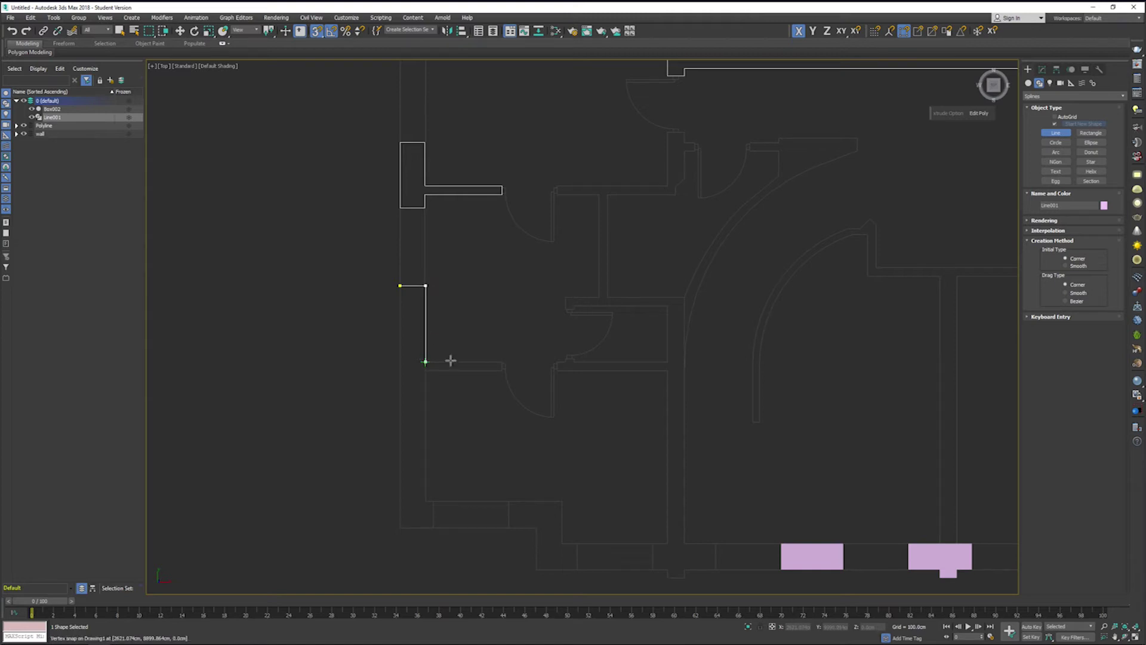
click(501, 362)
click(501, 370)
click(425, 370)
click(425, 501)
click(433, 500)
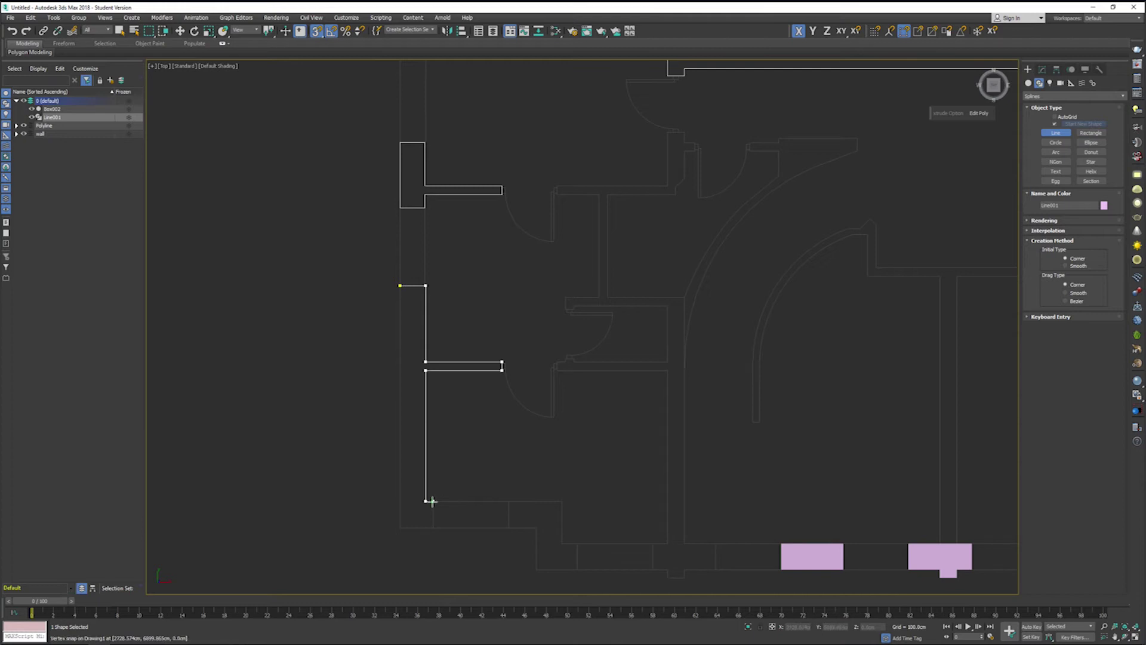
click(432, 528)
click(400, 527)
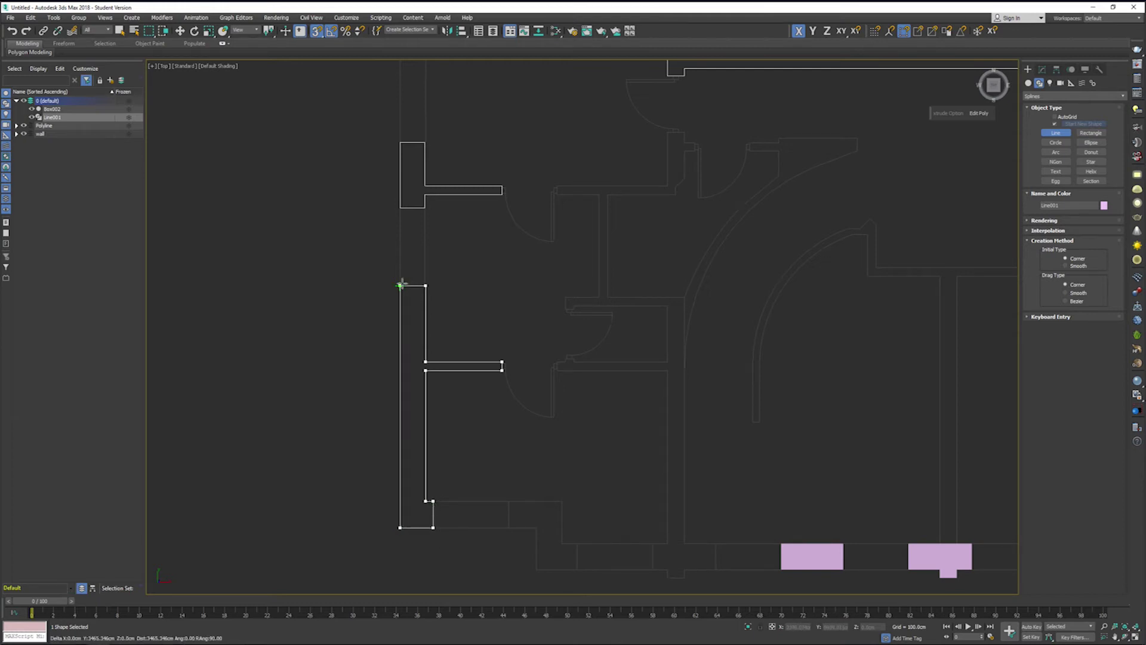
click(400, 286)
click(562, 357)
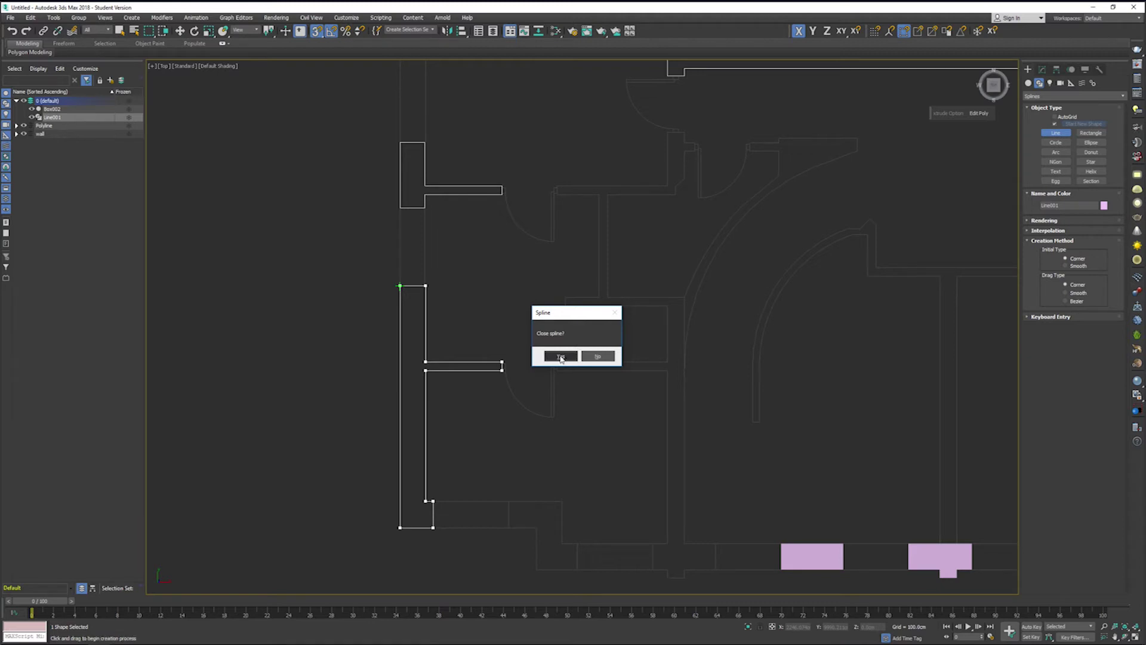
click(561, 357)
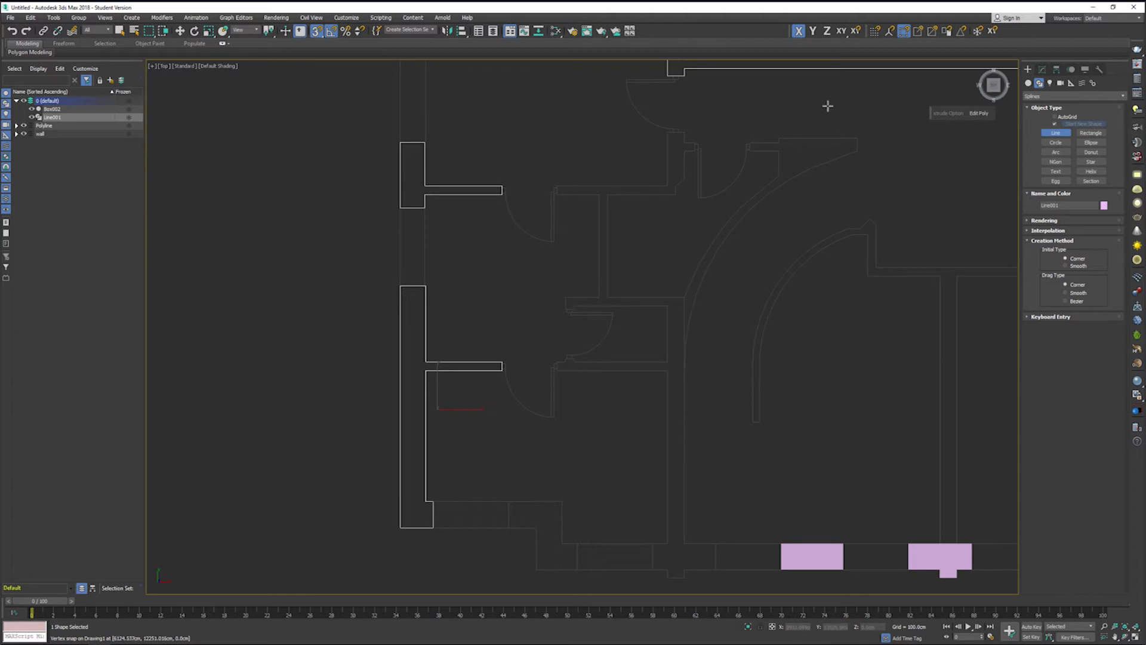
Step: Use Create Line within the same shape to trace the stepped front wall corner between the two front window openings as a closed outline
click(1043, 70)
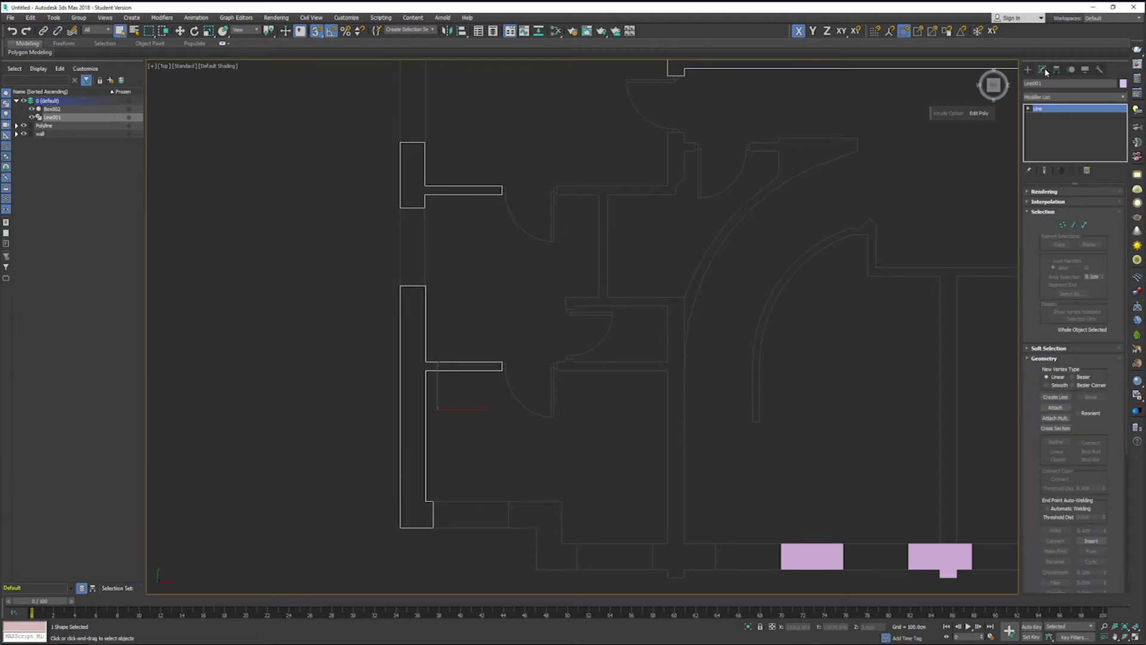
click(1031, 70)
click(1043, 70)
click(1055, 397)
click(508, 502)
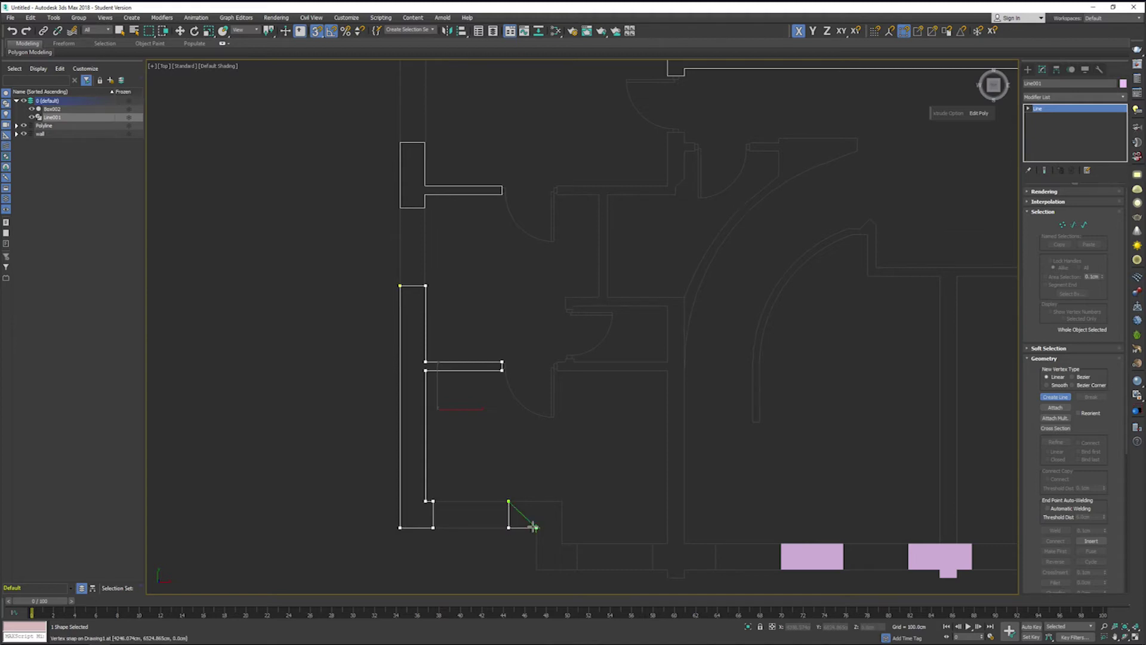
click(537, 526)
click(536, 569)
click(577, 569)
click(577, 543)
click(562, 544)
click(562, 500)
click(509, 501)
Step: Trace the next front pier with its projection and the connected interior partitions up to the door openings as one closed outline in the same shape
click(653, 543)
click(653, 569)
click(668, 569)
click(668, 577)
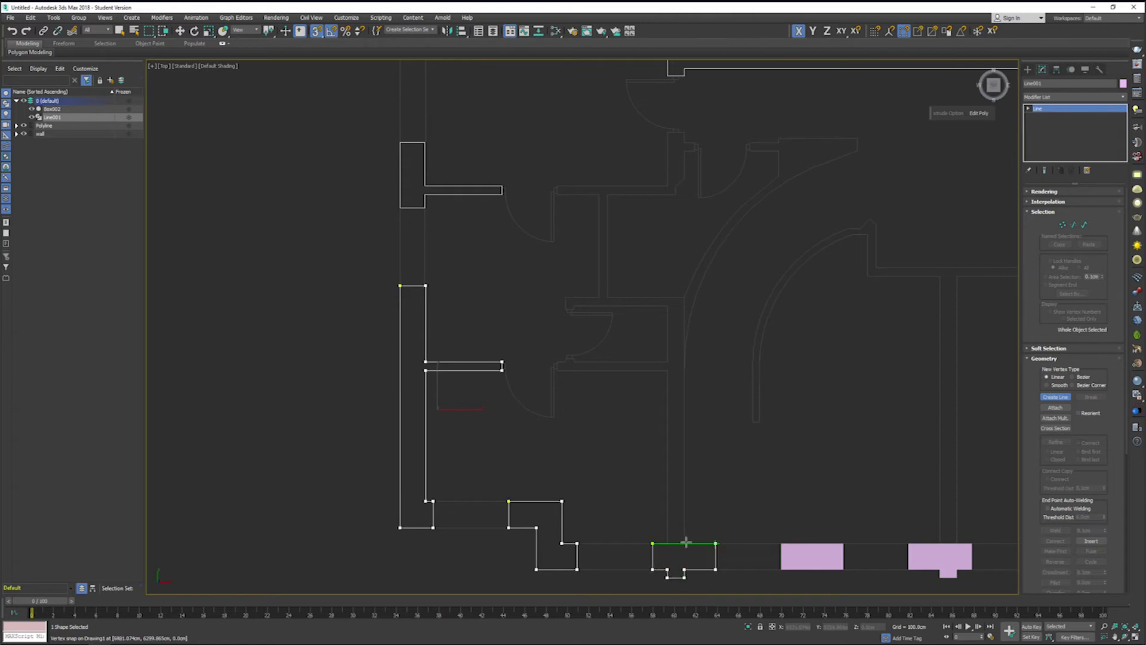
click(676, 186)
click(684, 178)
click(684, 150)
click(695, 151)
scroll(695, 151, up, 5)
click(694, 126)
click(665, 126)
click(664, 96)
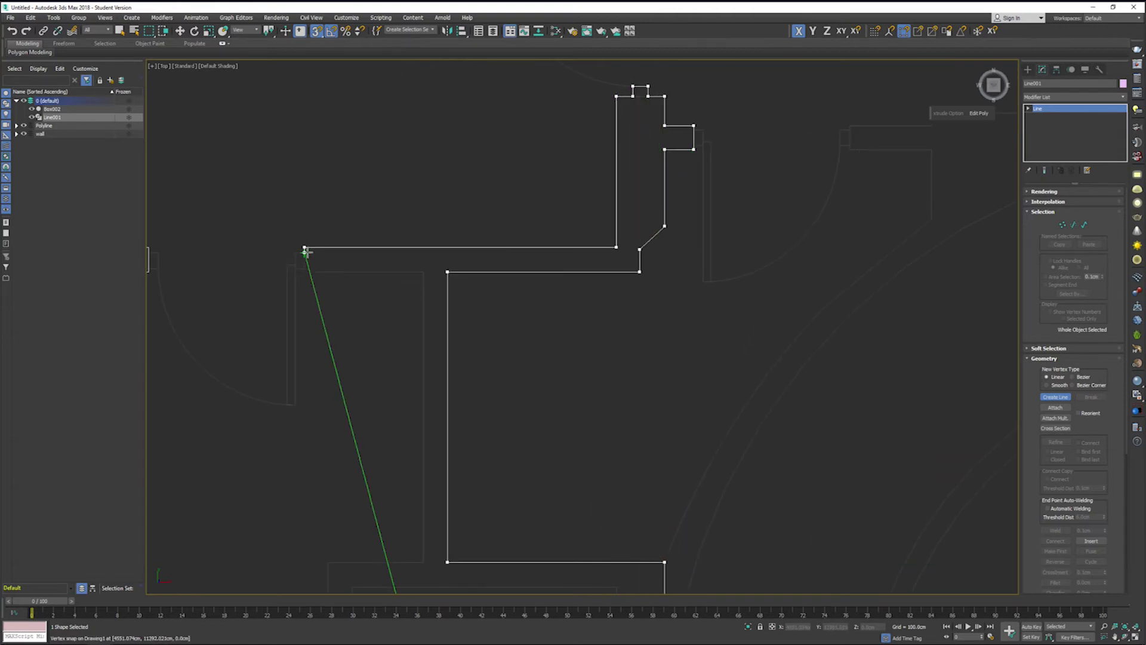
middle_drag(531, 567, 583, 321)
scroll(583, 321, down, 2)
click(438, 317)
click(437, 341)
click(456, 341)
click(456, 333)
click(642, 332)
click(641, 446)
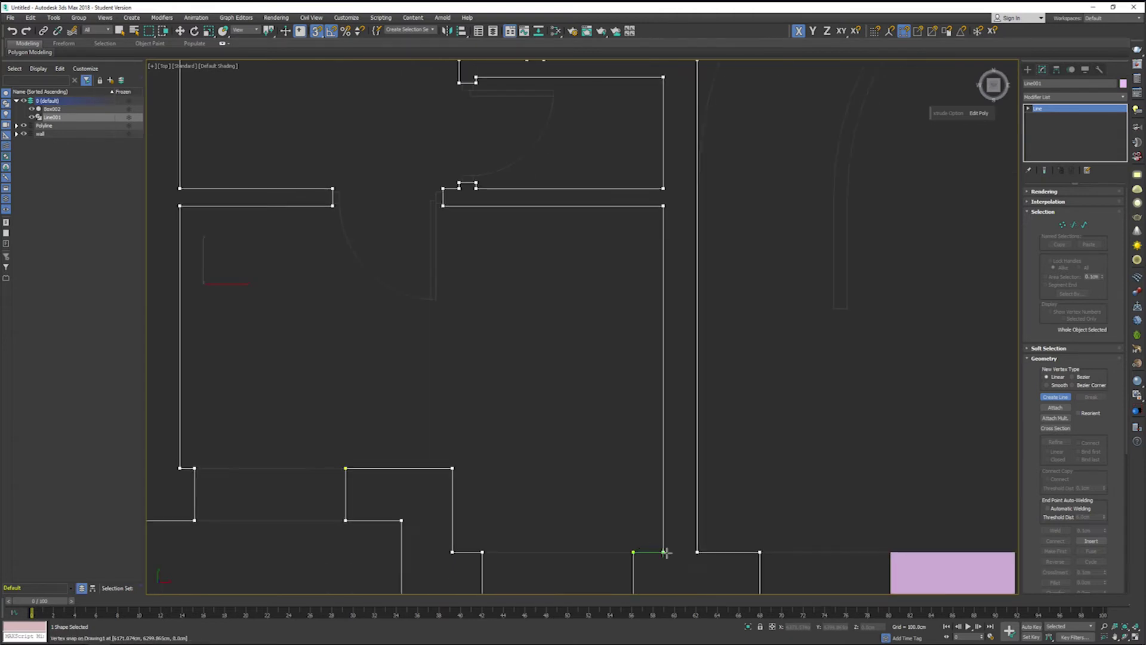
scroll(582, 327, down, 3)
middle_drag(603, 215, 548, 335)
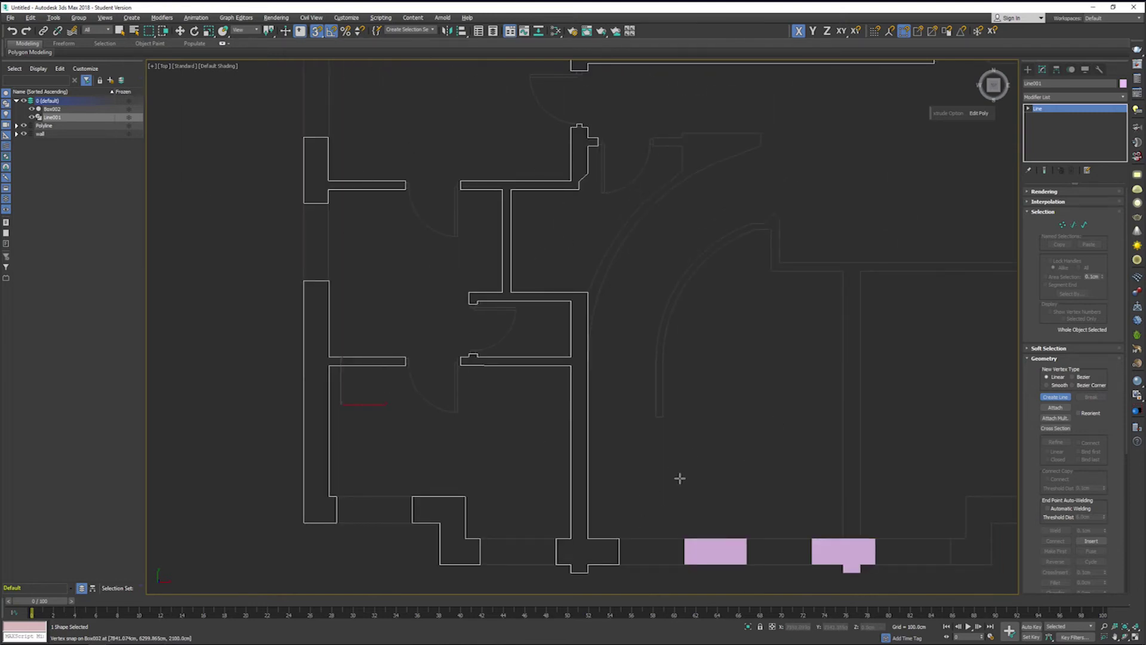
Step: Hide the Polyline layer and apply an Extrude modifier of 2100 cm to the traced wall outlines
alt+middle_drag(679, 477, 710, 425)
alt+middle_drag(657, 392, 635, 375)
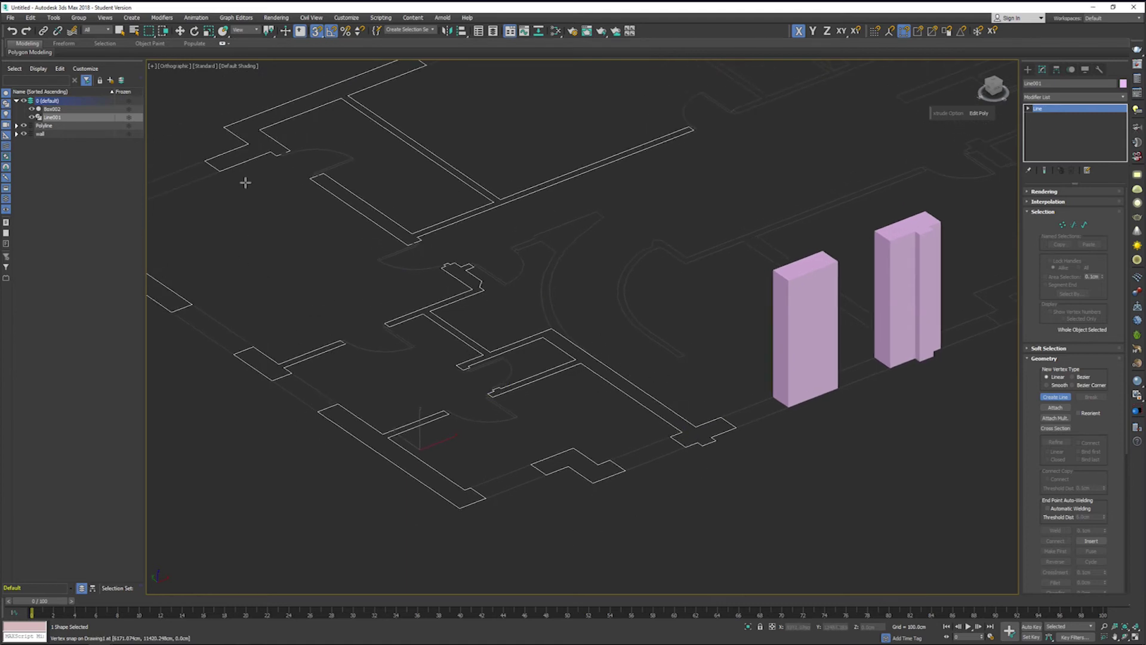
click(24, 126)
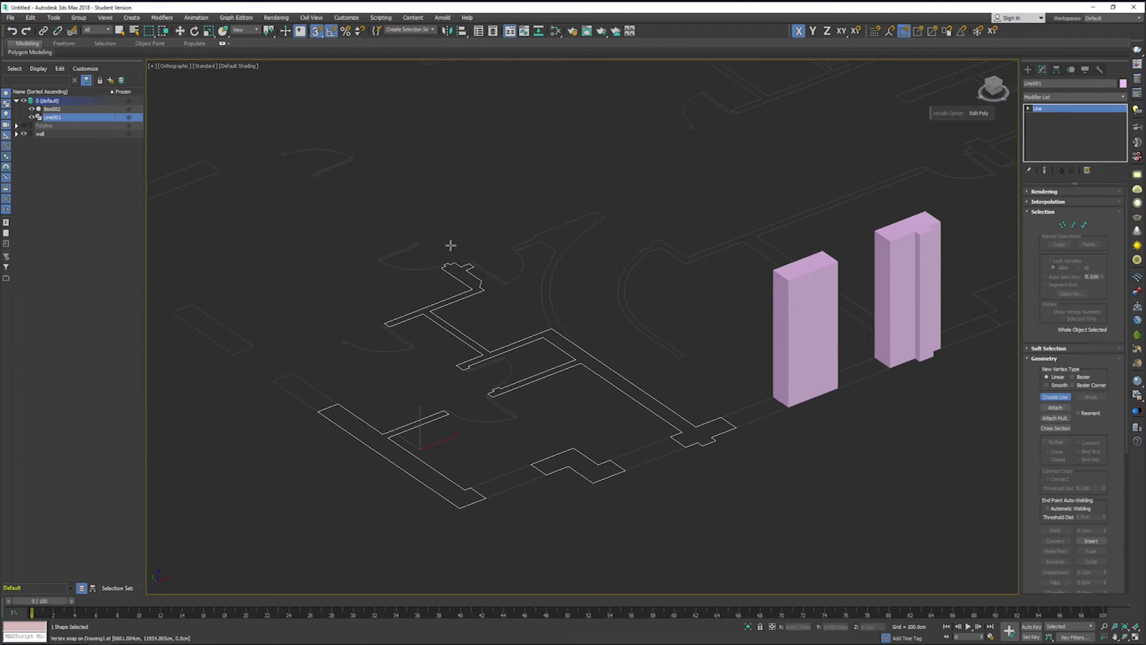
click(1055, 97)
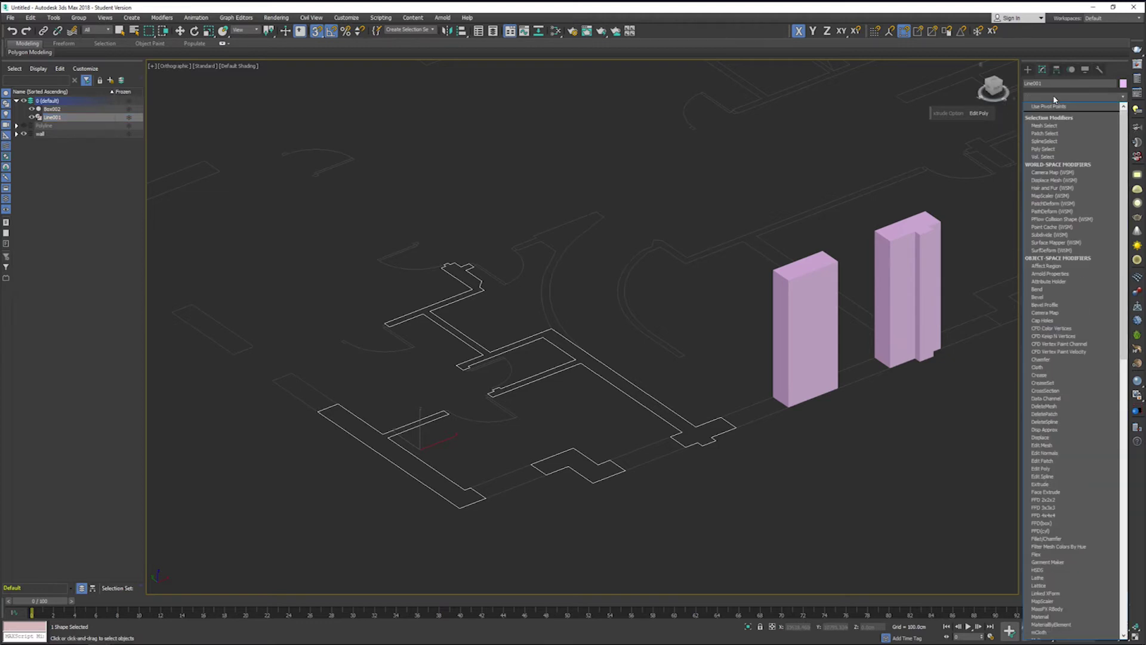
text(ex)
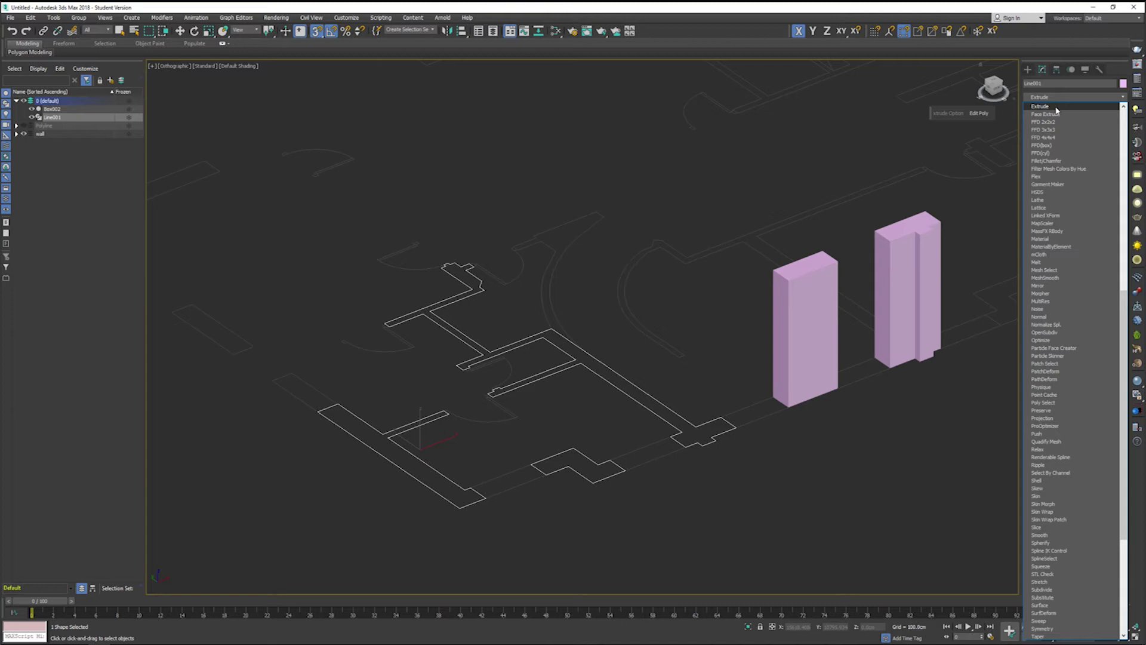
click(1055, 108)
key(w)
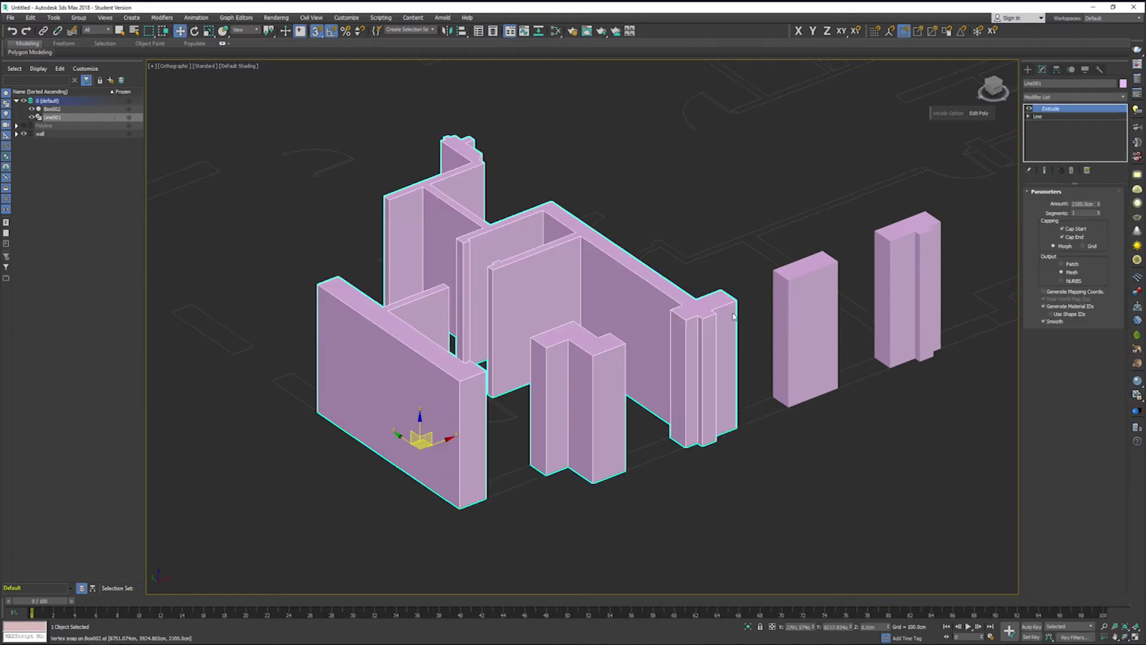
Step: Examine the base Line and its sub-object levels beneath the Extrude modifier, and return to the extruded walls
middle_drag(642, 500, 615, 534)
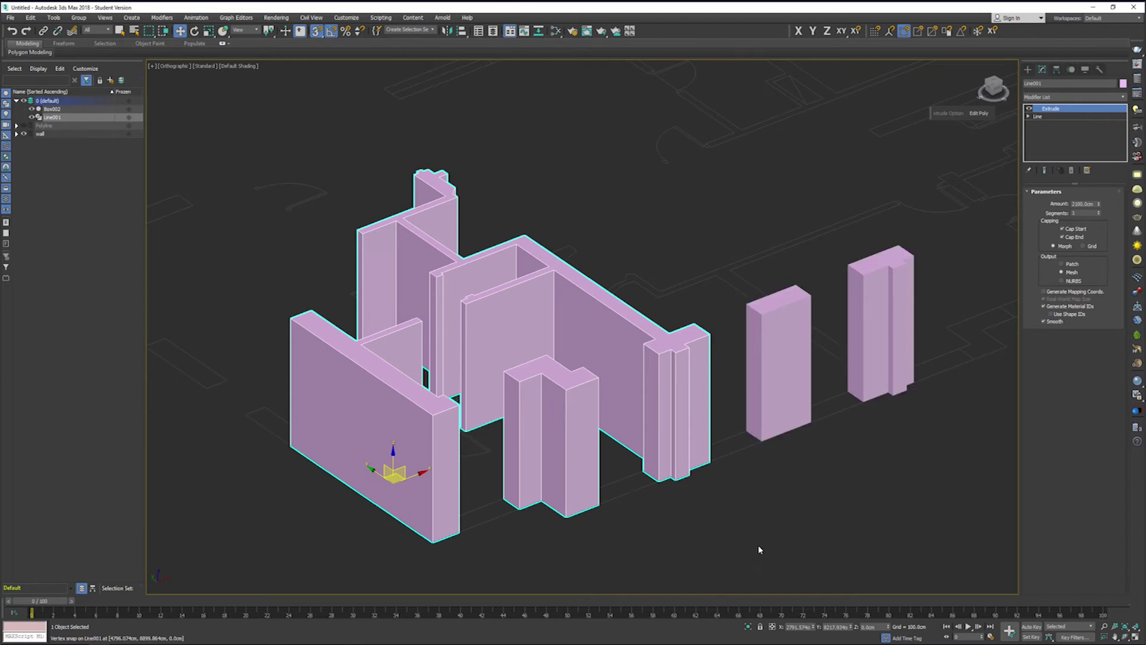
middle_drag(759, 550, 793, 519)
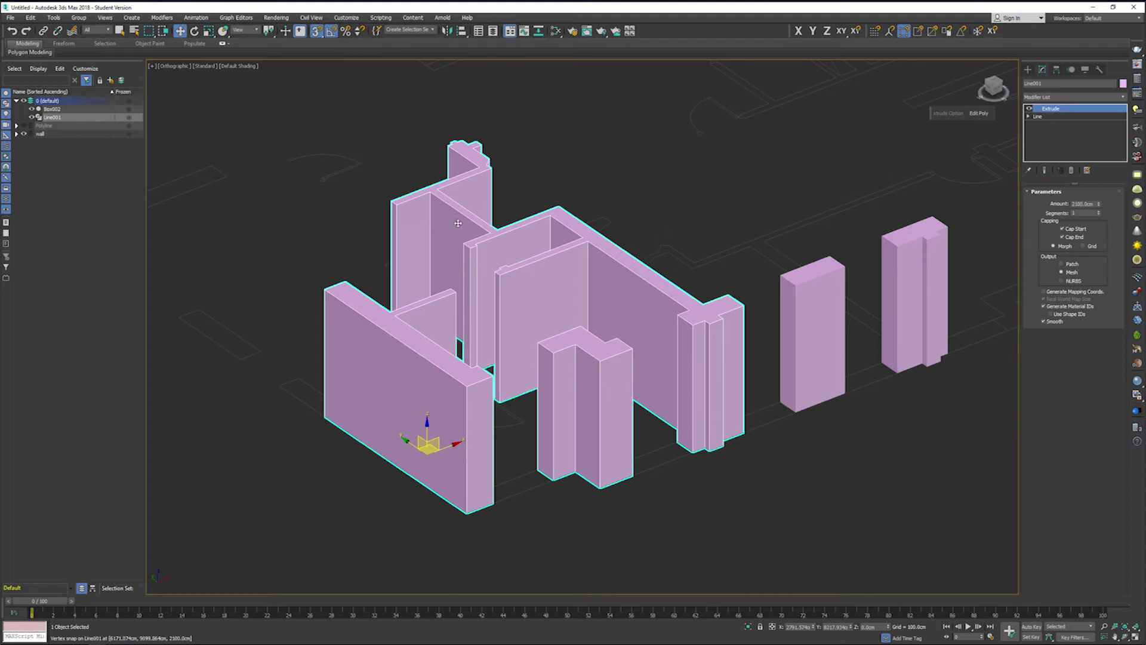
click(1029, 117)
click(1038, 116)
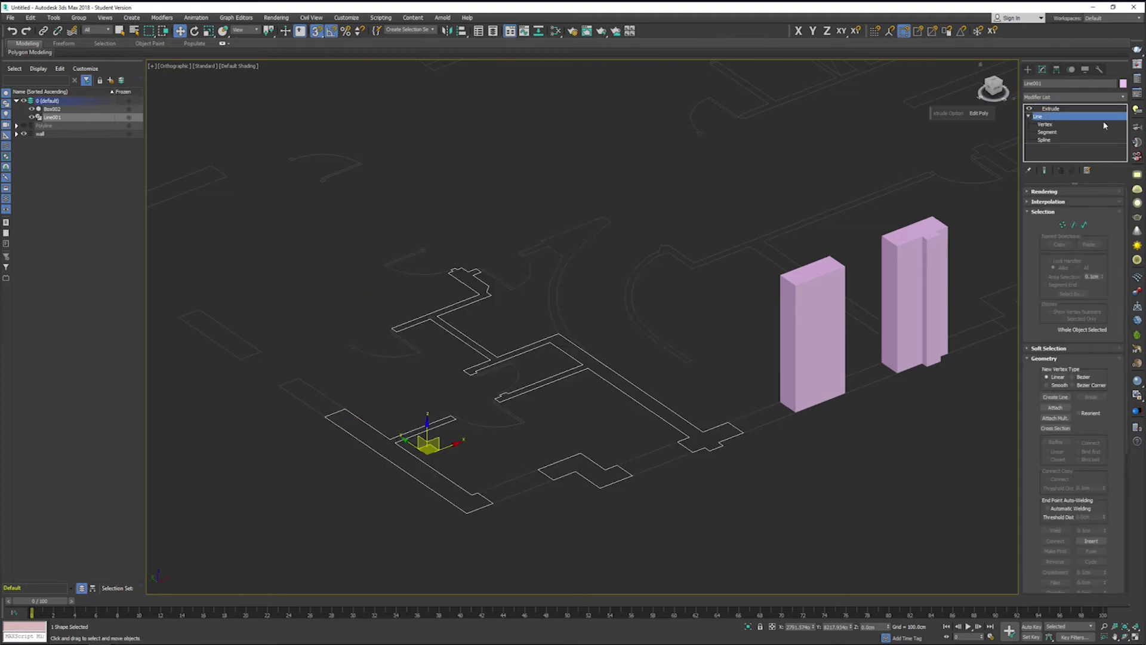
click(1060, 108)
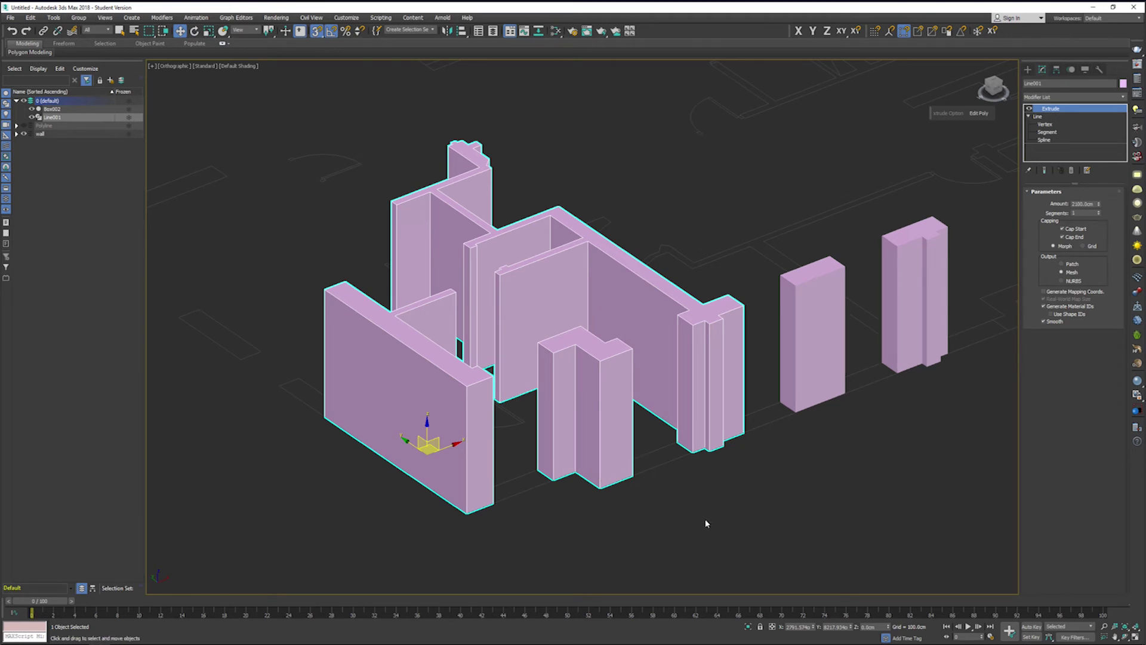
middle_drag(706, 523, 718, 596)
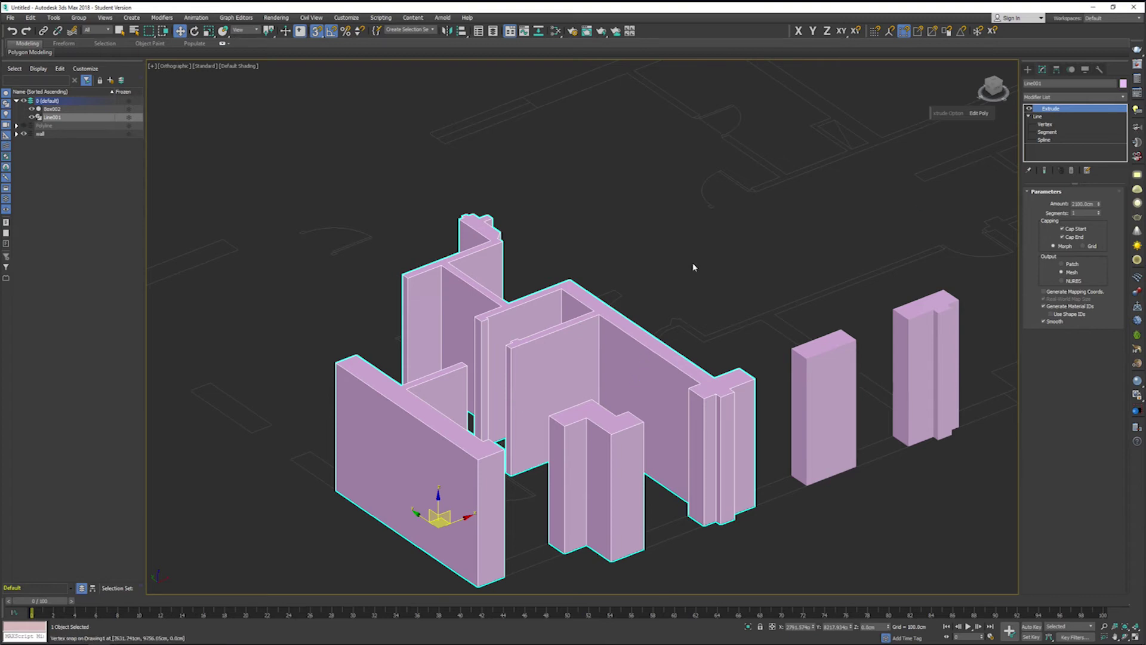
Step: Deselect the extruded walls and show the Polyline layer again
click(697, 291)
middle_drag(667, 266, 681, 246)
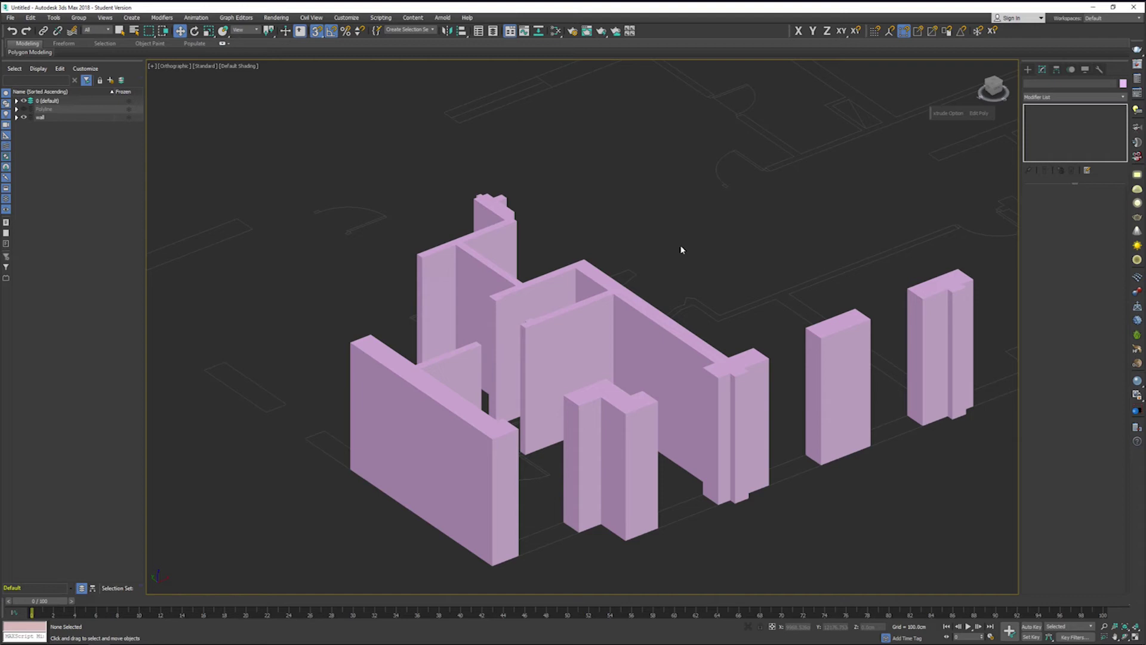
click(24, 109)
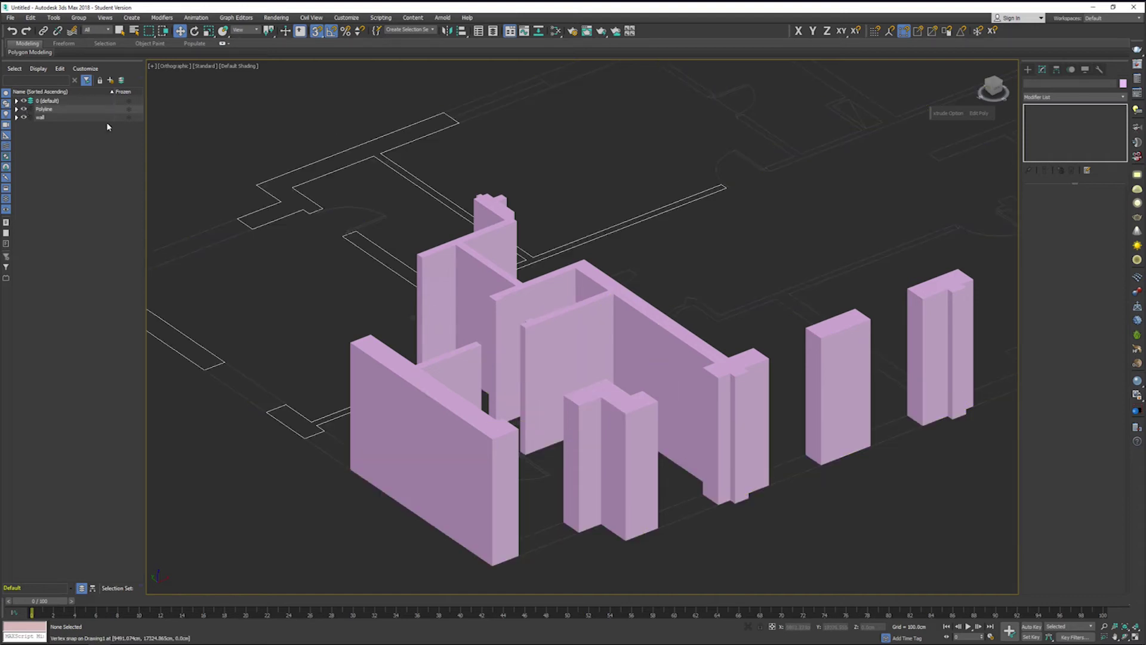
scroll(706, 272, up, 3)
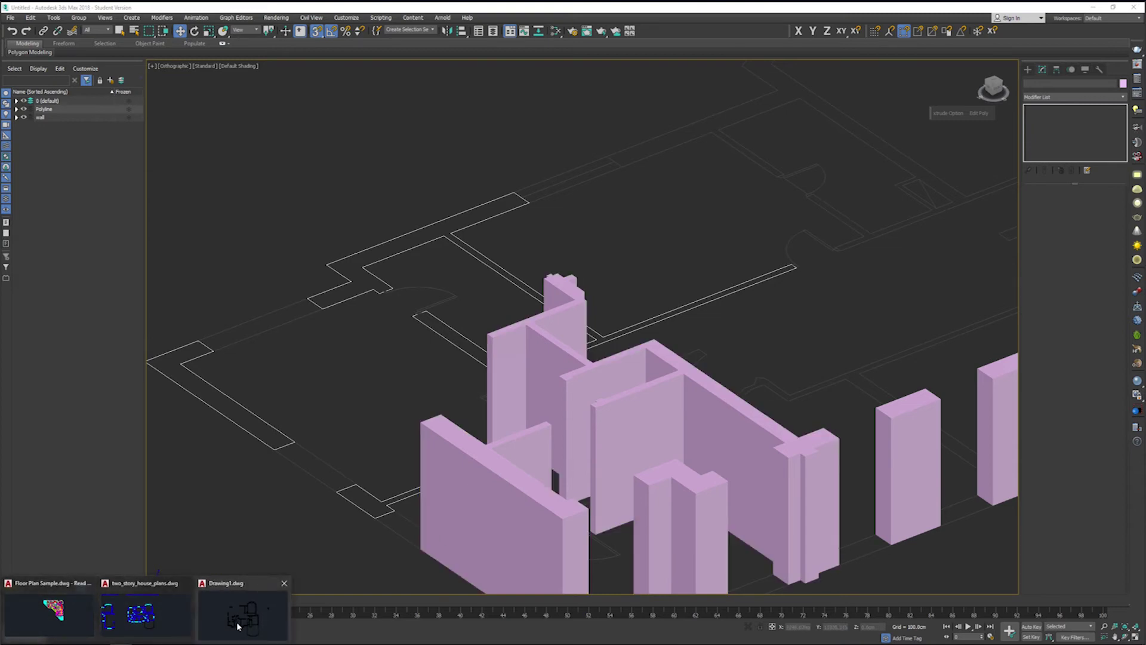
Step: Switch to Drawing1.dwg in AutoCAD and bring its floor plan into view
click(237, 622)
middle_drag(719, 428, 706, 389)
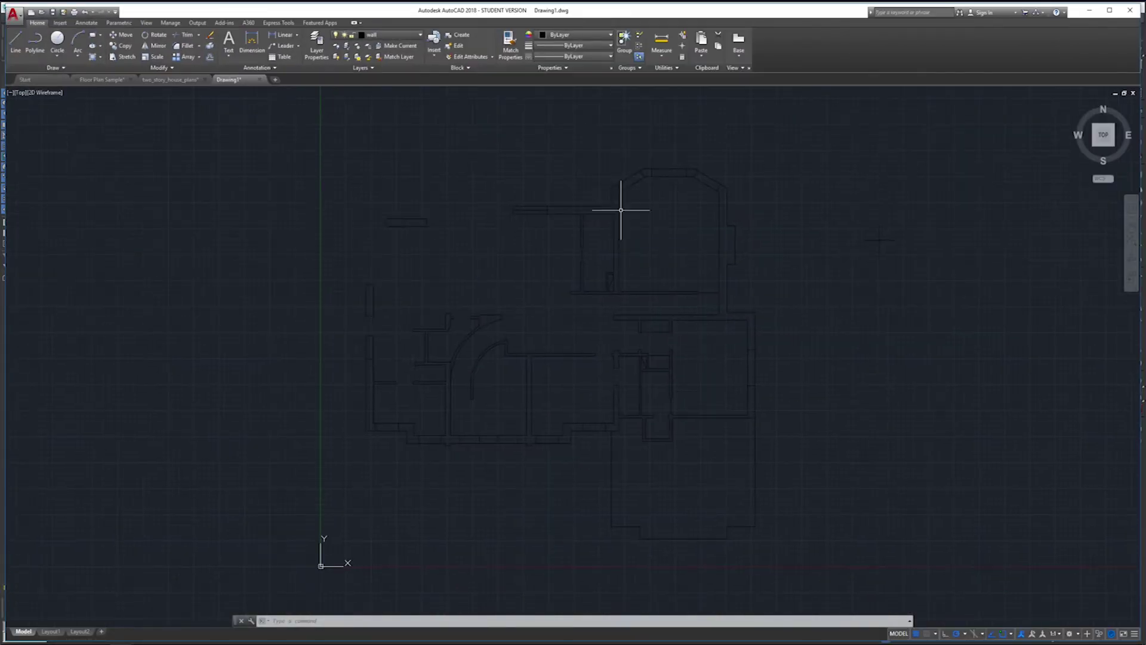
Step: Turn on the Polyline layer and make it the current layer for tracing the upper walls
click(388, 35)
click(338, 57)
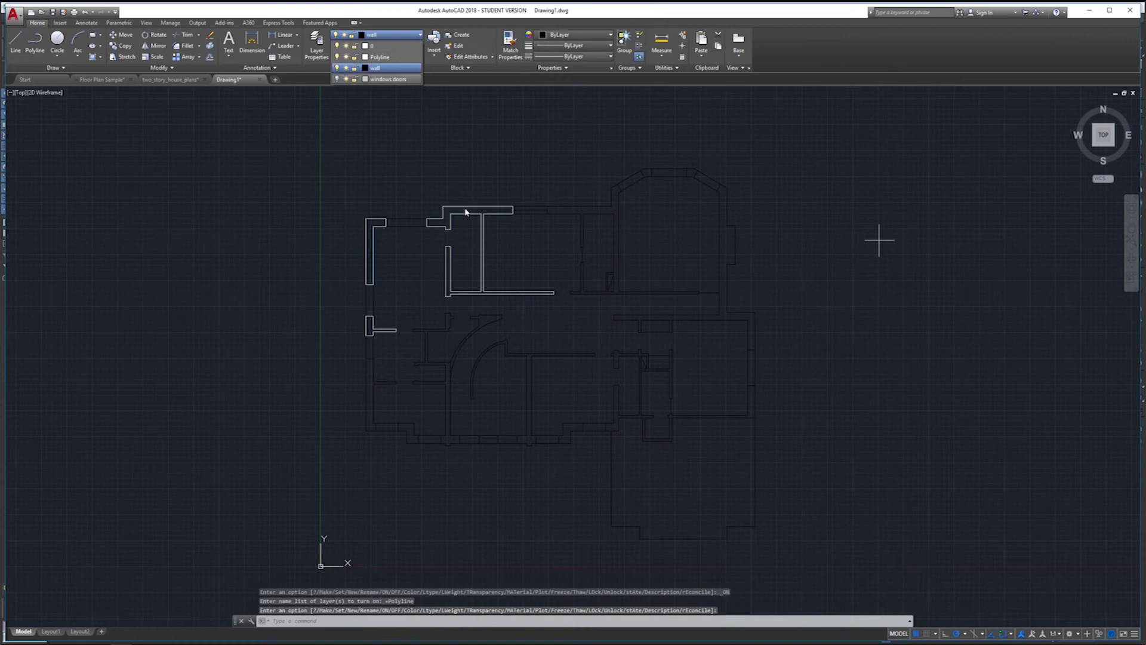
scroll(526, 194, up, 4)
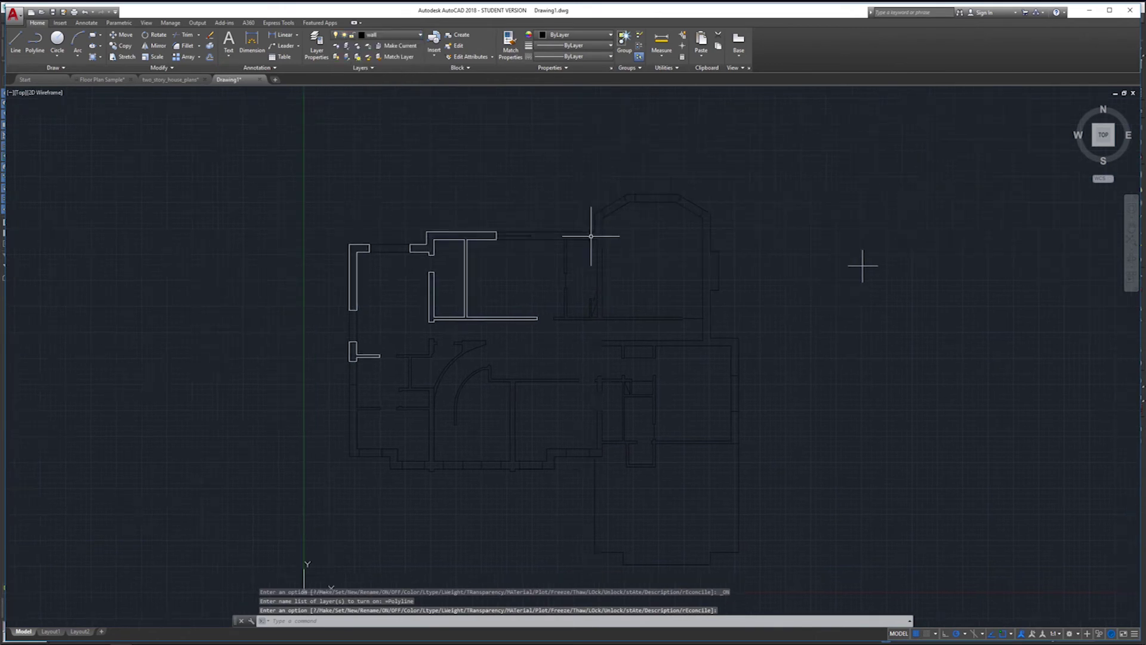
click(395, 57)
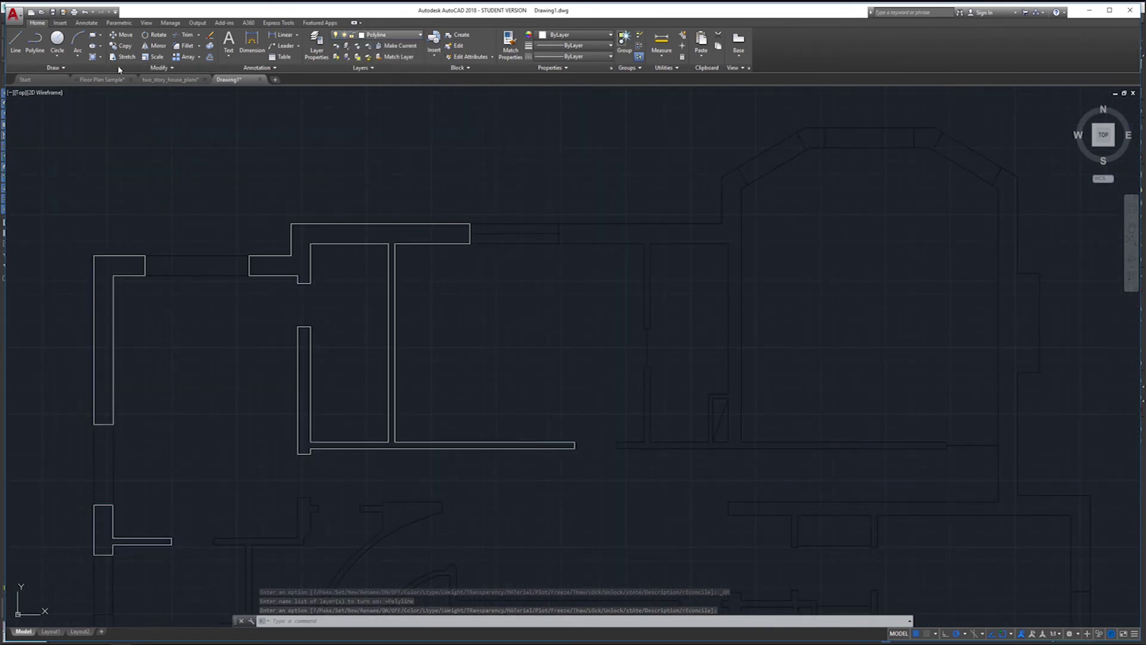
Step: Start a polyline at the right jamb of the upper middle window and trace the inner wall face and the upper partition stub
text(PL)
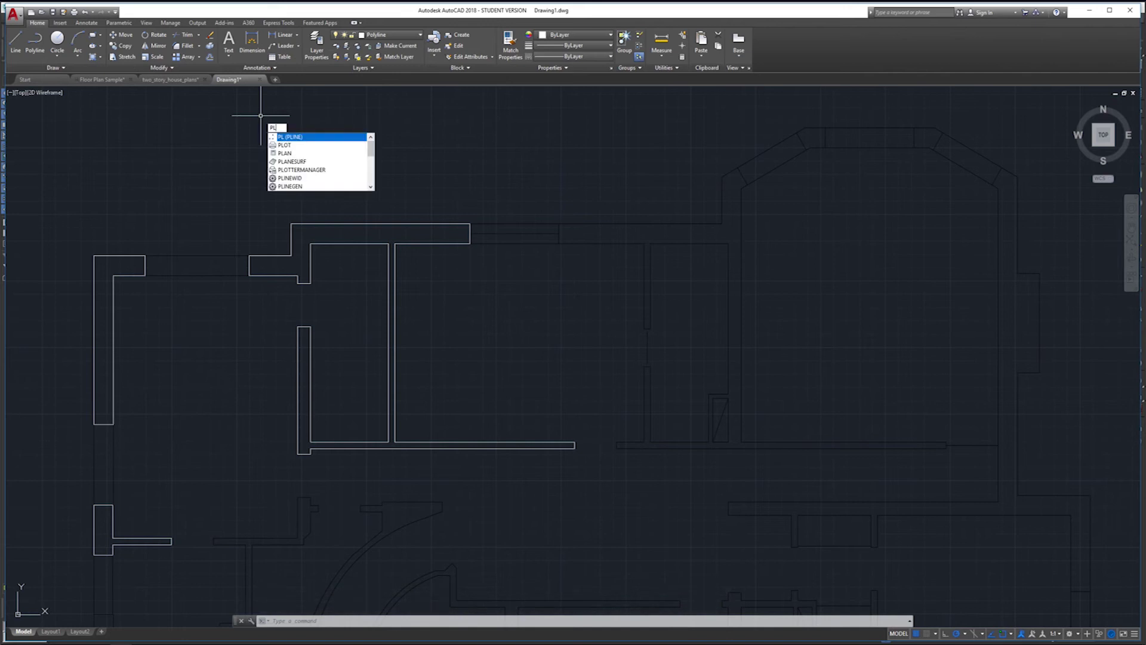
key(Return)
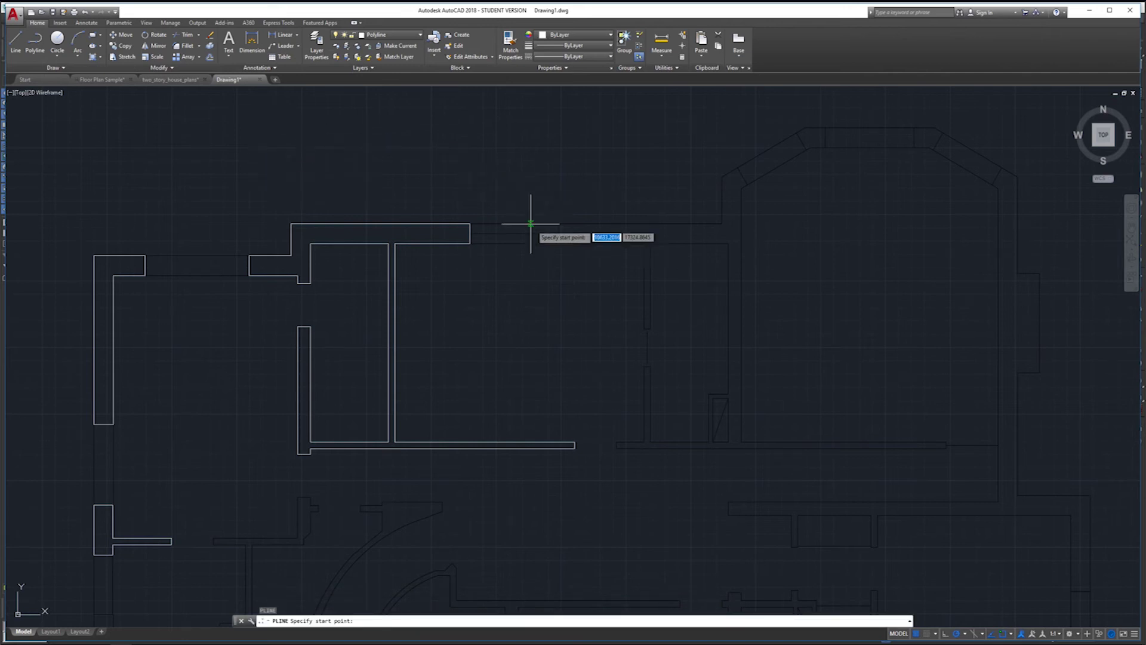
click(559, 223)
click(558, 243)
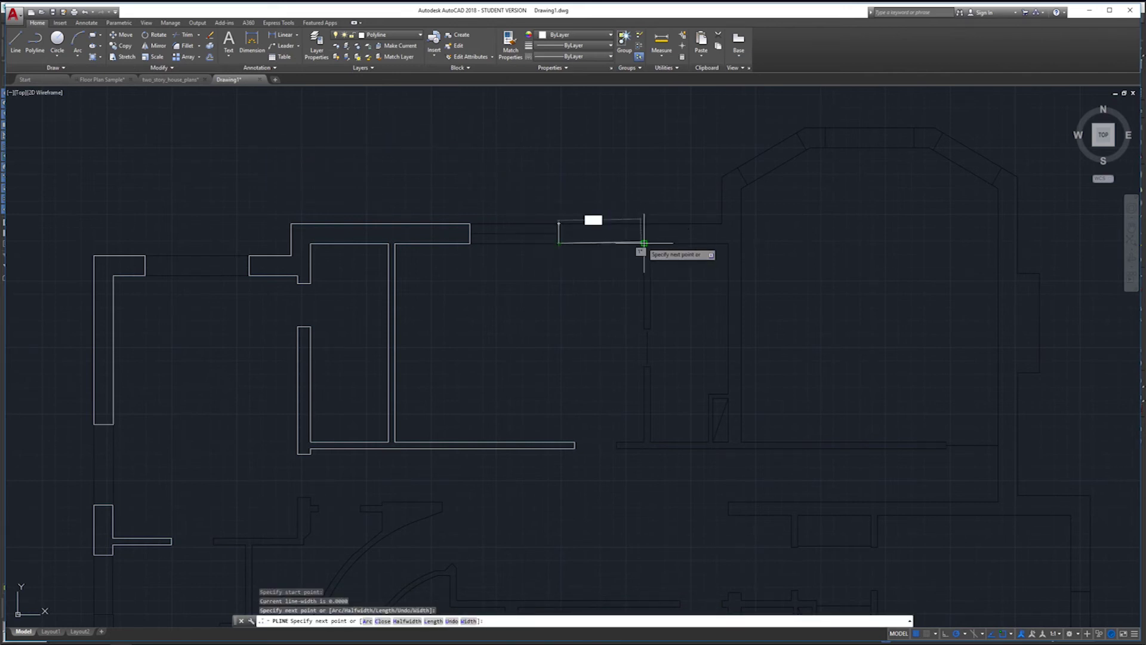
click(644, 243)
click(646, 326)
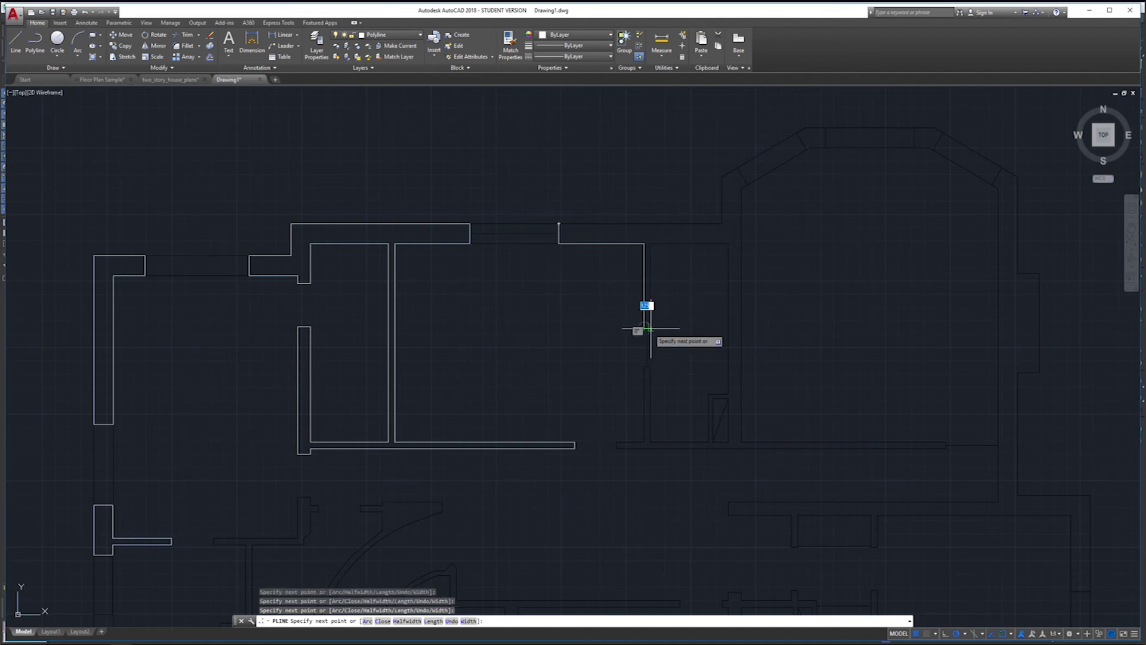
click(649, 328)
click(650, 243)
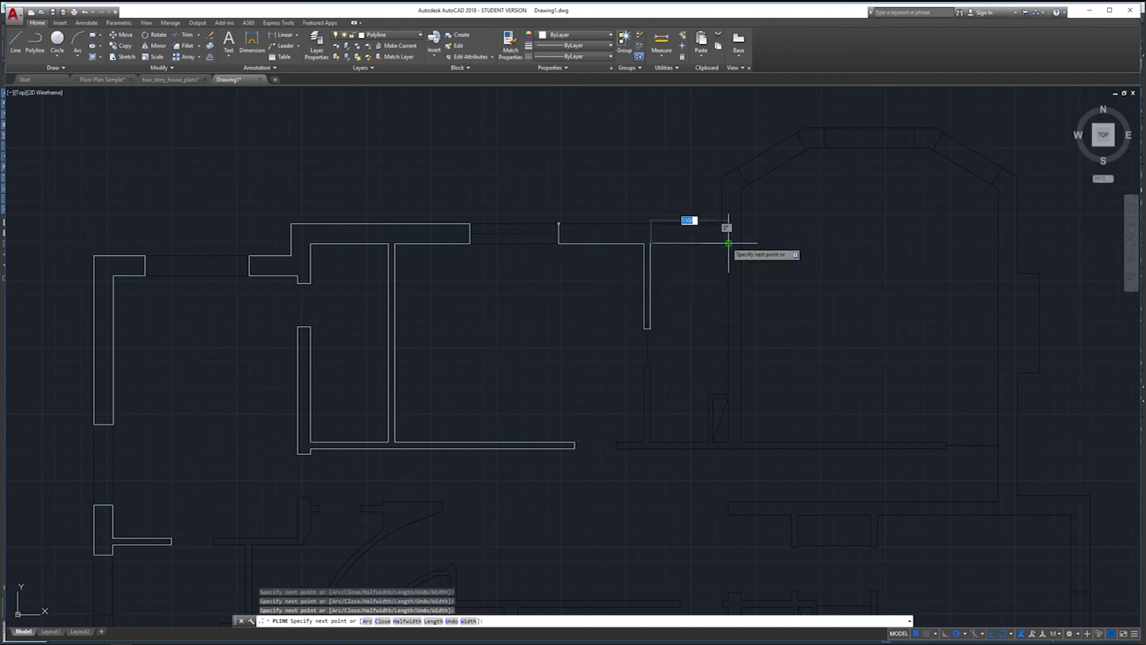
Step: Continue the polyline around the inside of the narrow room and around the partition stub below the door opening
click(729, 243)
click(728, 442)
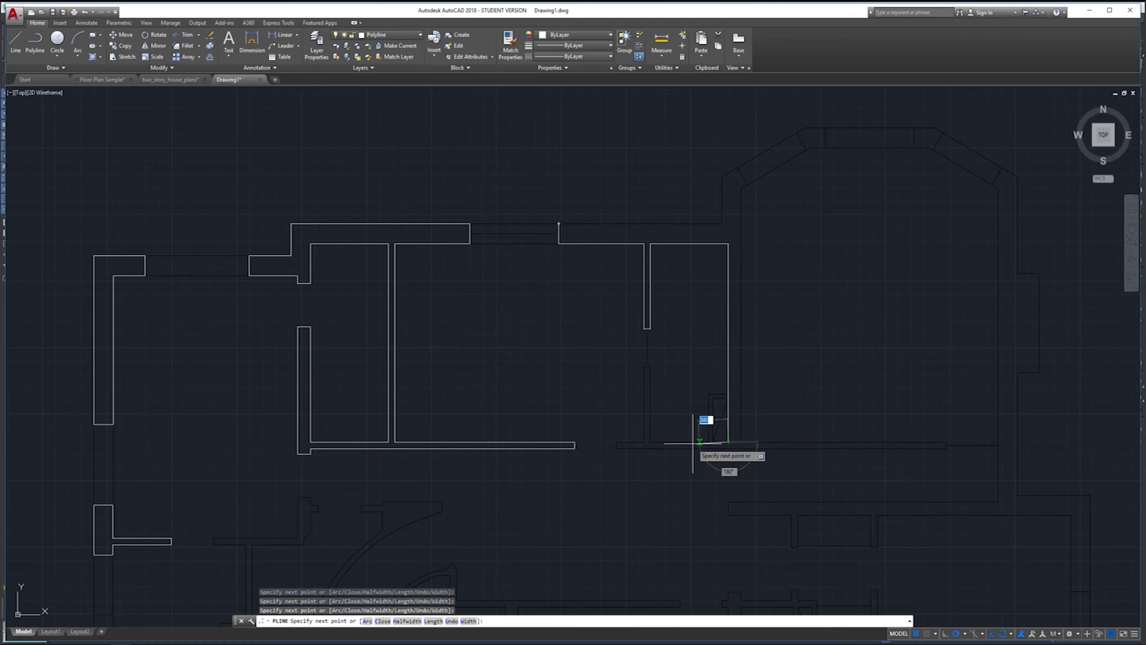
click(650, 442)
click(651, 366)
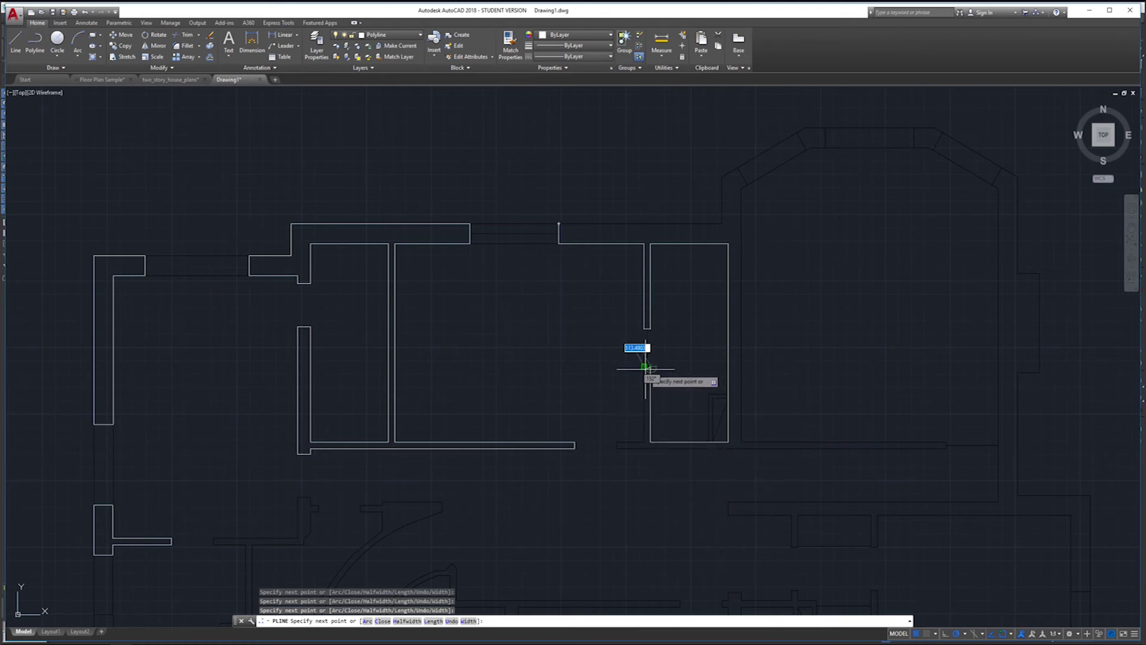
click(644, 366)
click(644, 445)
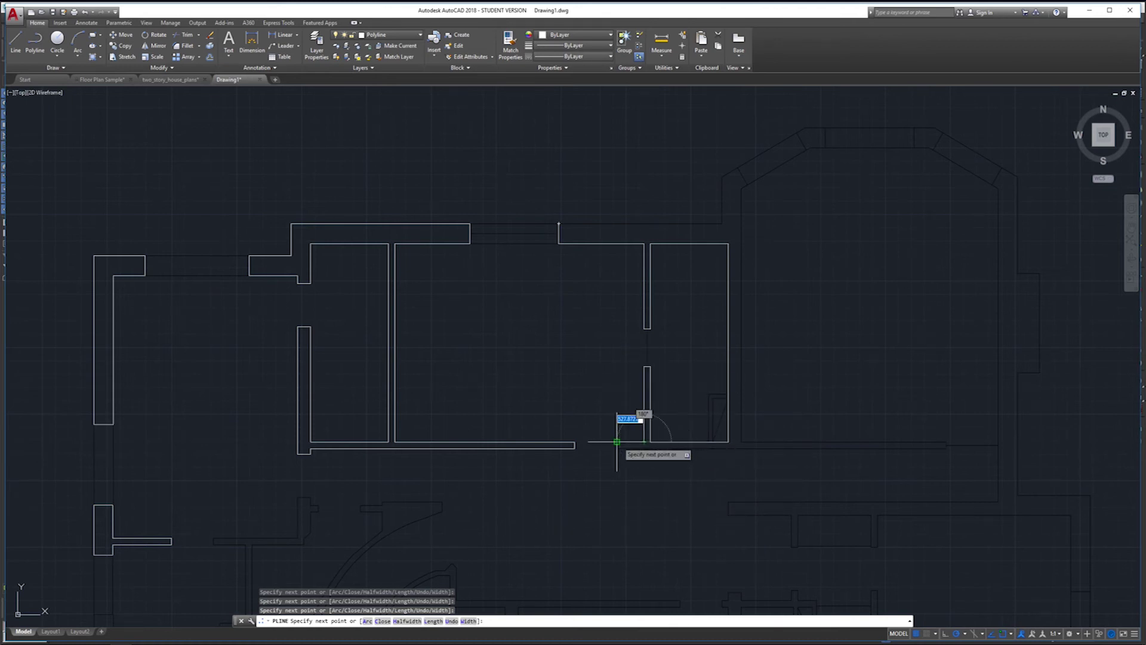
Step: Continue the outline around the left end of the lower horizontal wall, along its underside, and back to the bay room's left wall
click(616, 445)
click(616, 448)
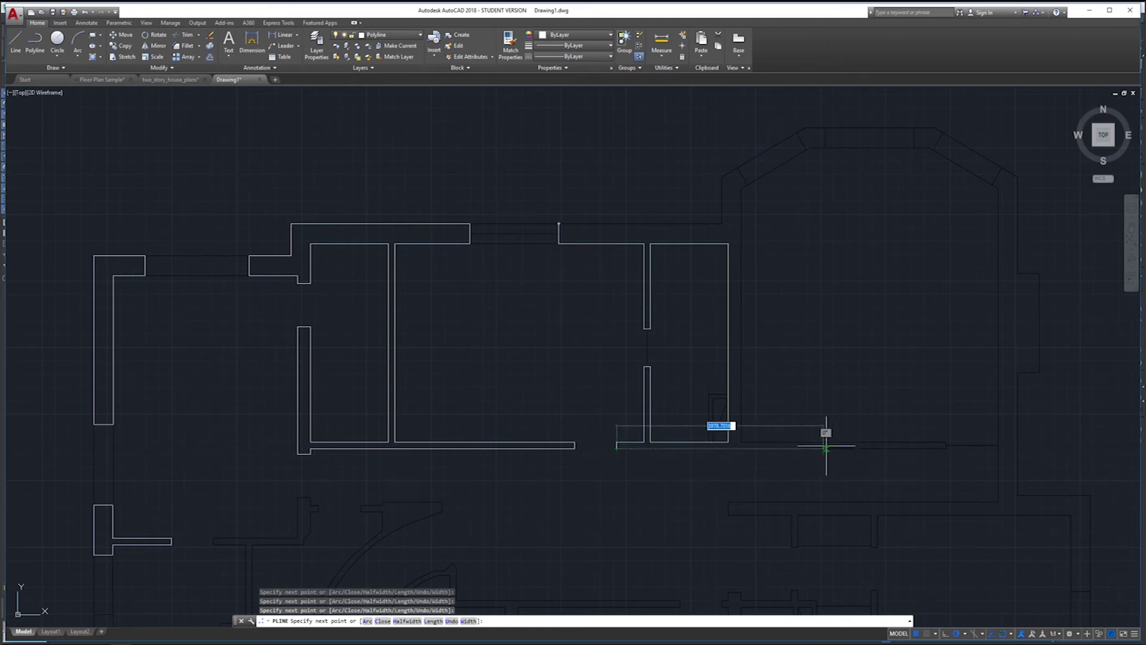
click(946, 449)
click(947, 442)
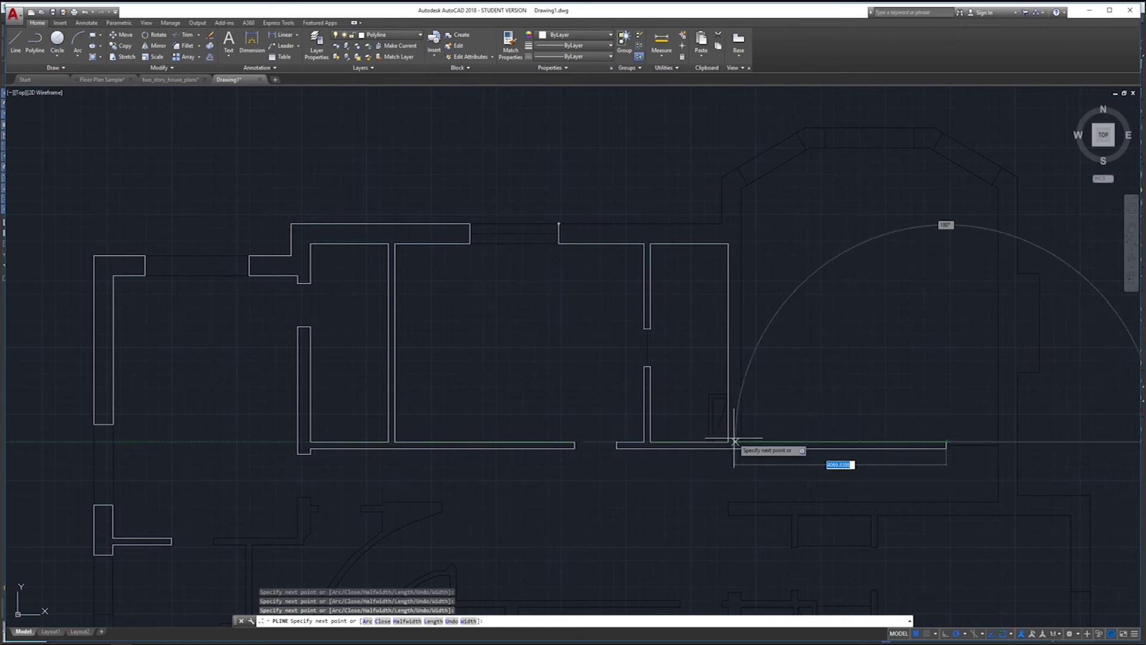
click(742, 443)
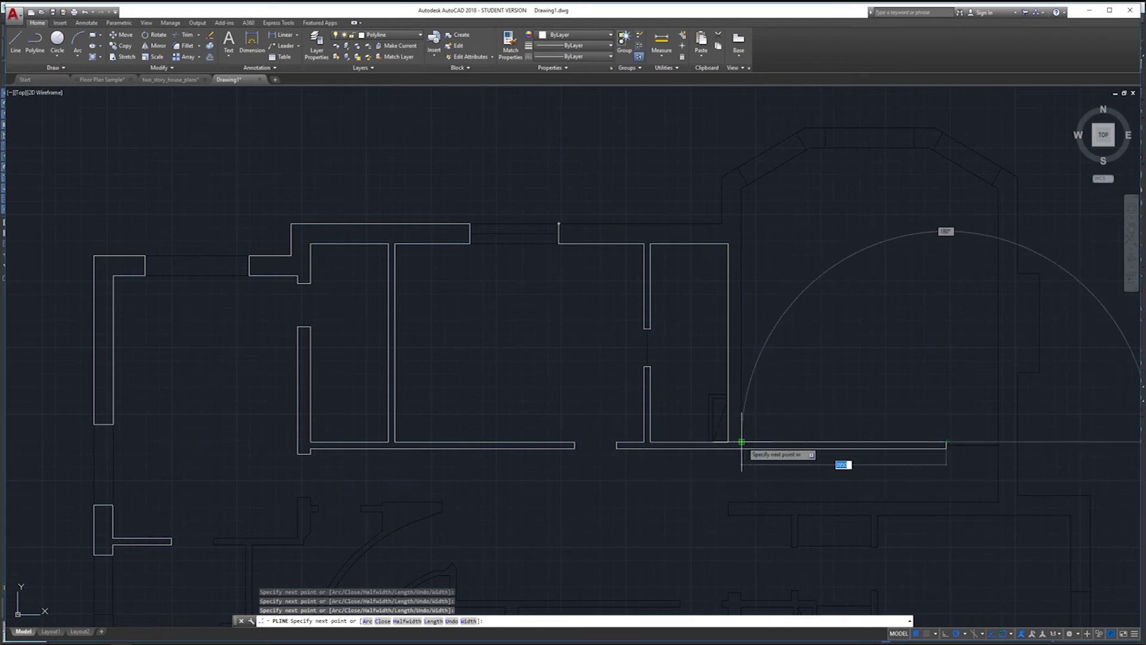
Step: Trace up the bay room's left wall, around its angled end, and back along the outer face to the start, ending the polyline
click(742, 189)
click(747, 185)
click(738, 168)
click(722, 176)
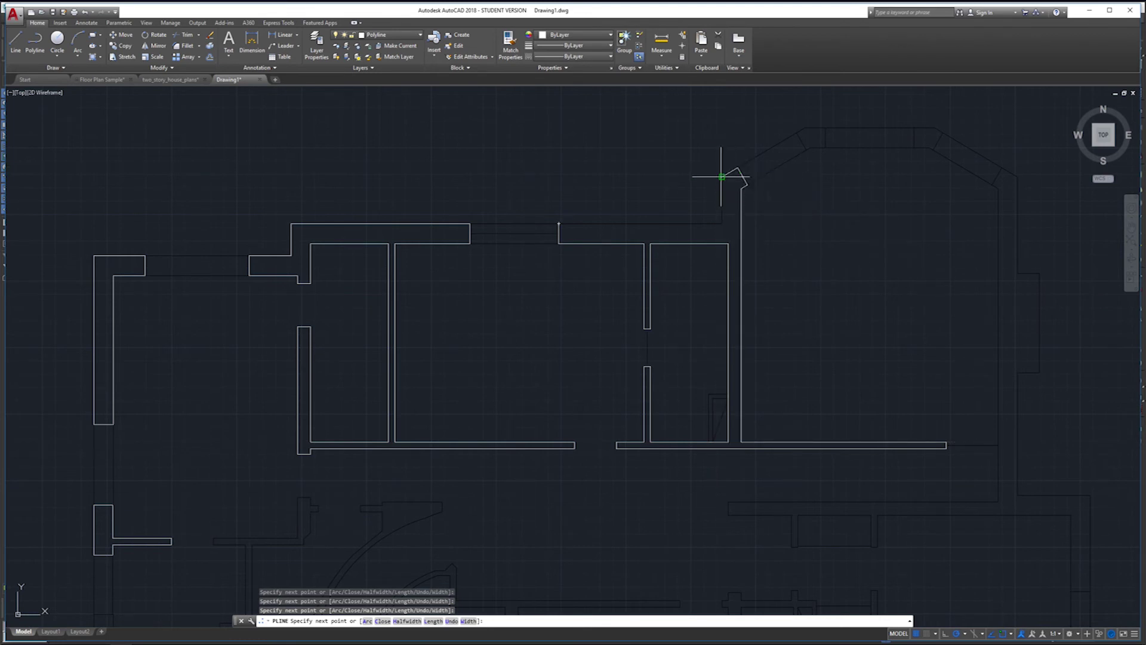
click(723, 223)
click(559, 224)
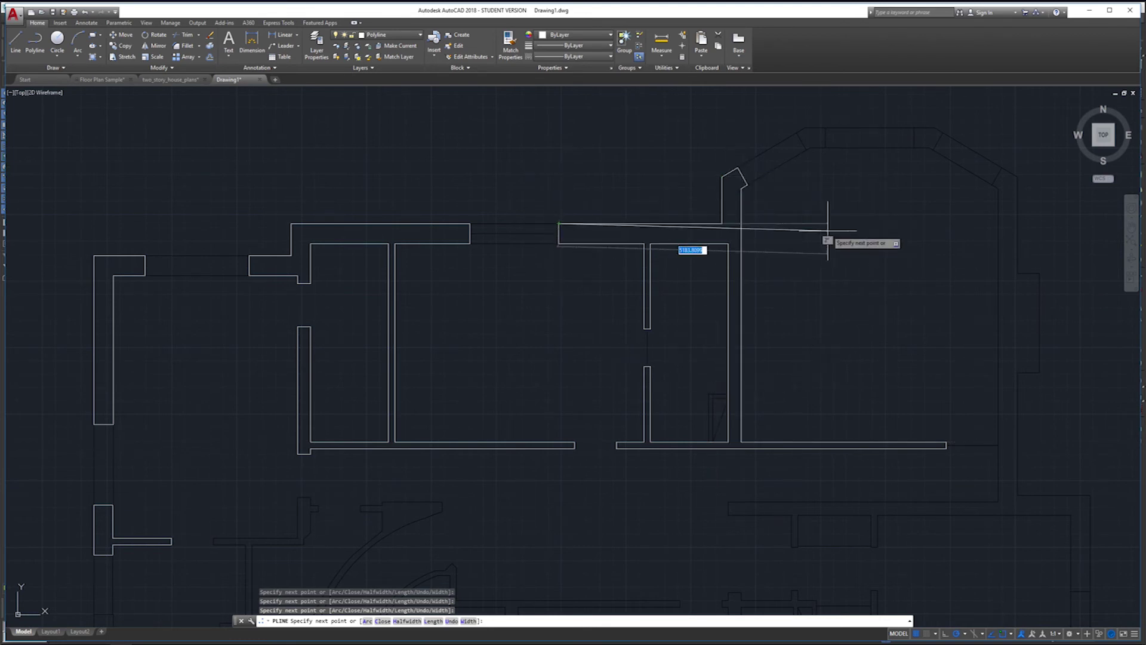
key(Return)
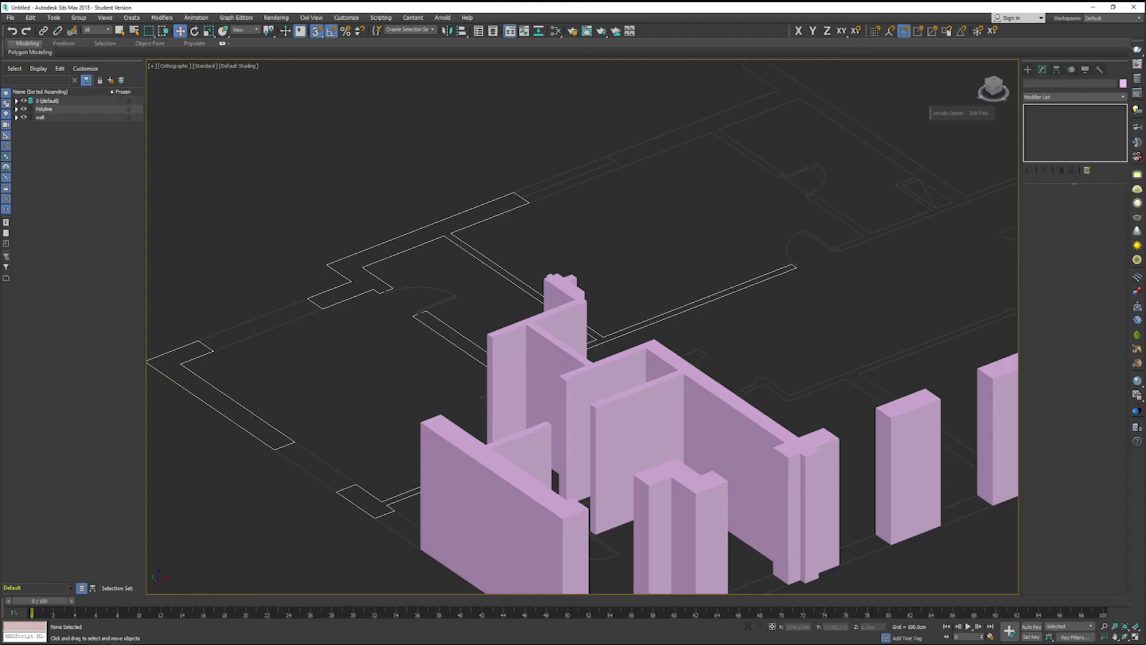
Step: Switch to 3ds Max and apply an Extrude modifier of 2100 cm to the imported wall outlines on the Polyline layer
middle_drag(621, 270, 628, 315)
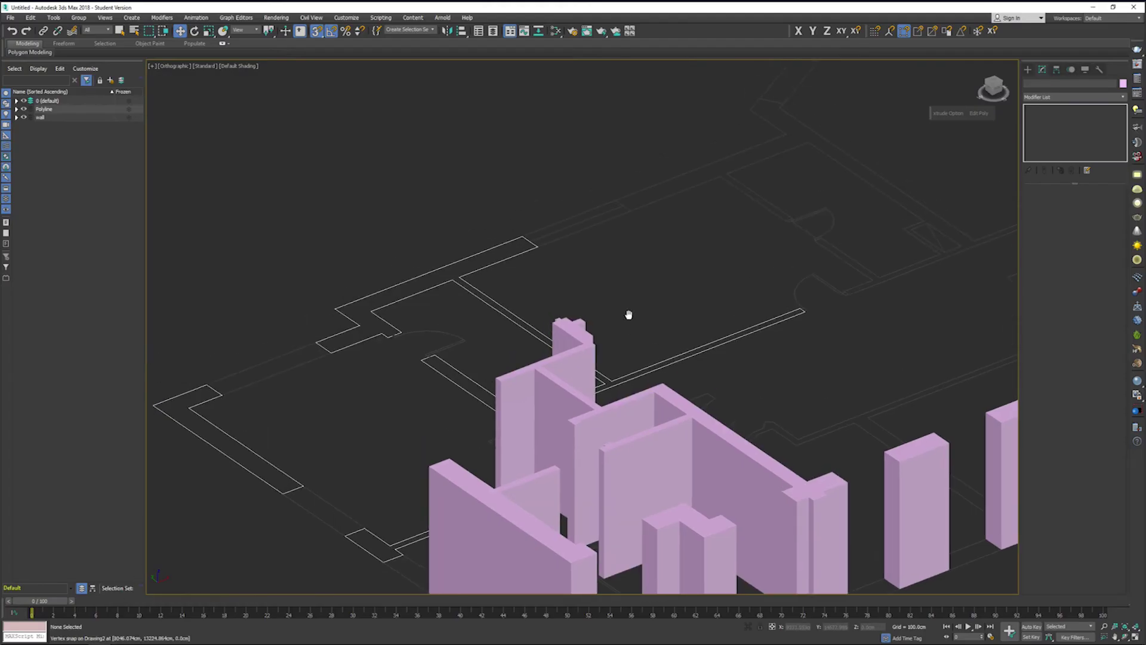
click(472, 272)
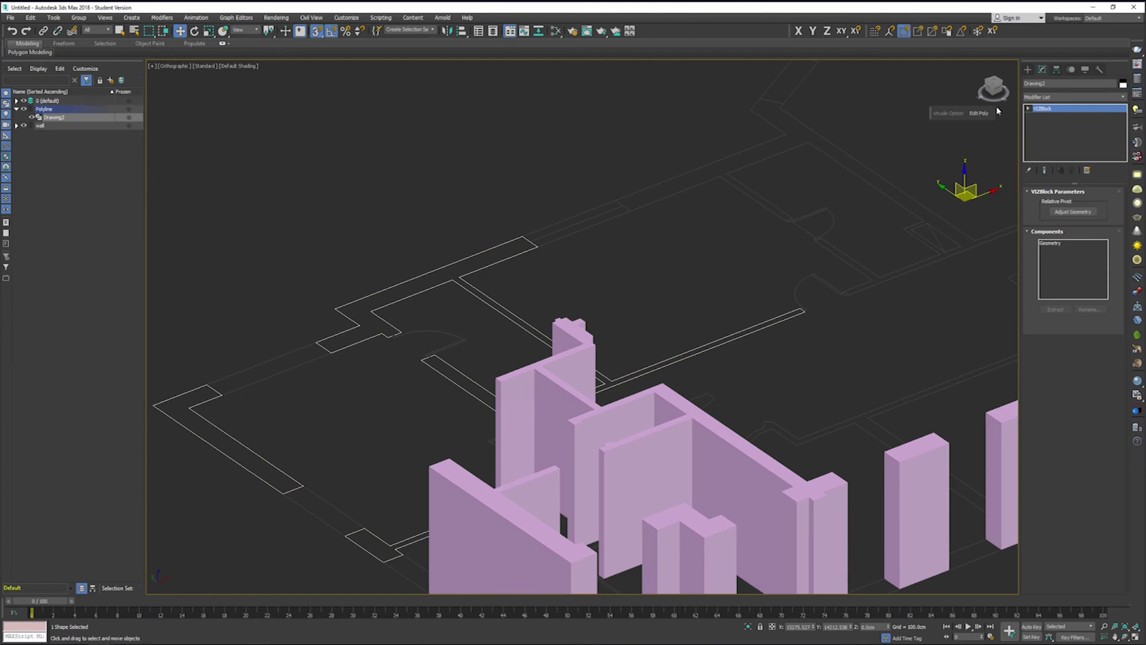
click(387, 205)
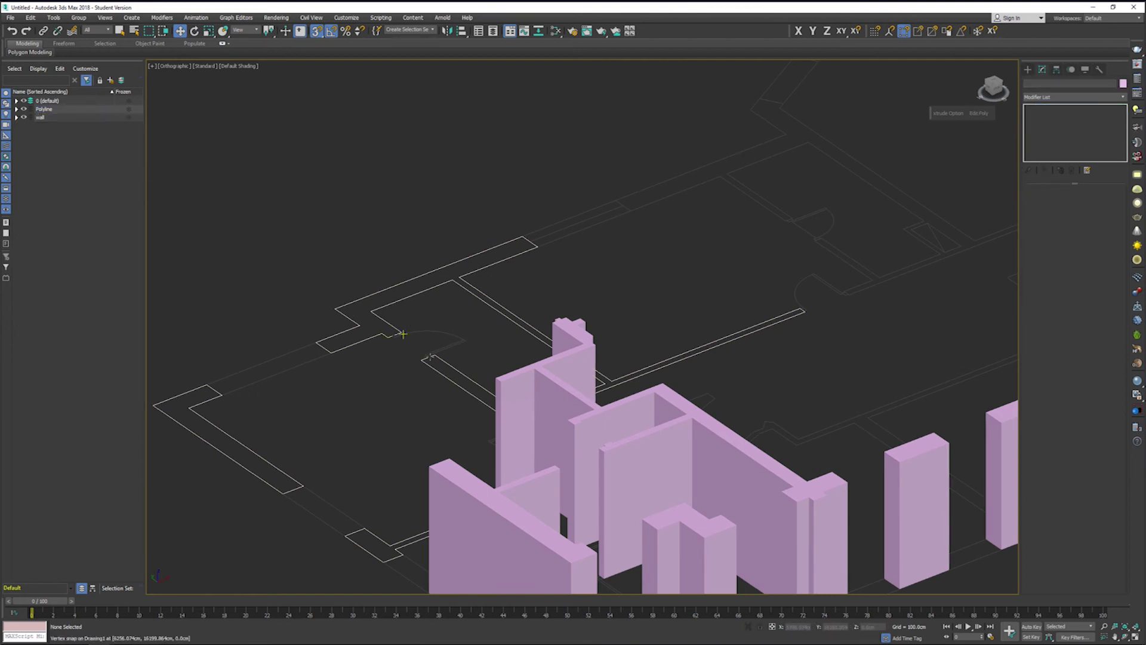
click(368, 338)
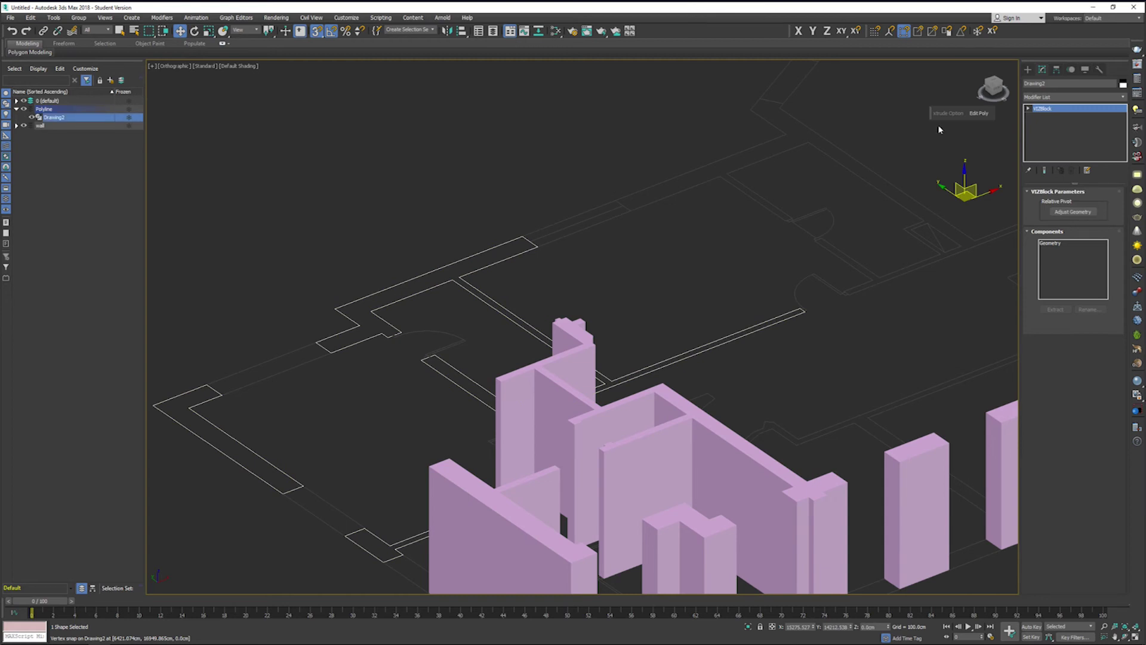
click(1068, 97)
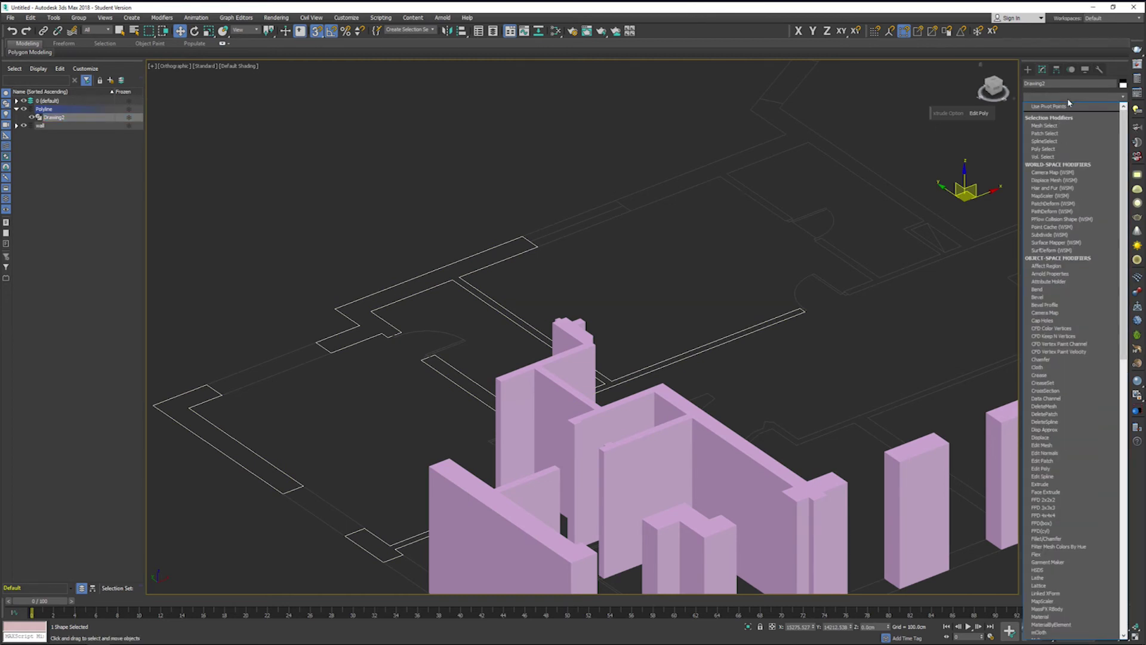
text(ex)
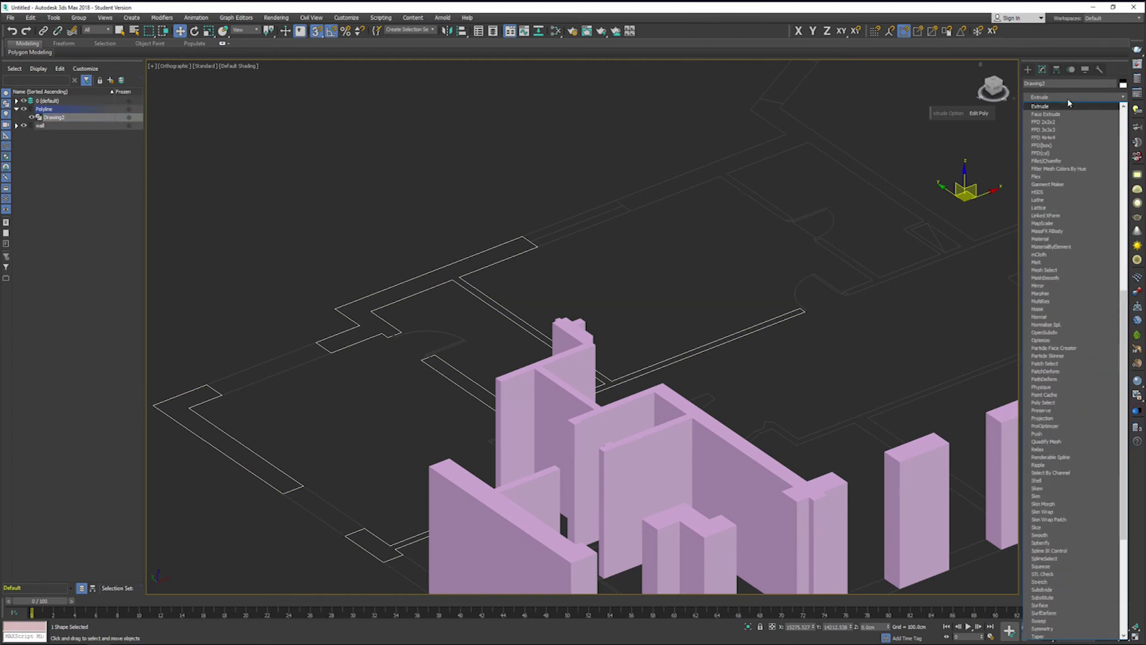
key(Return)
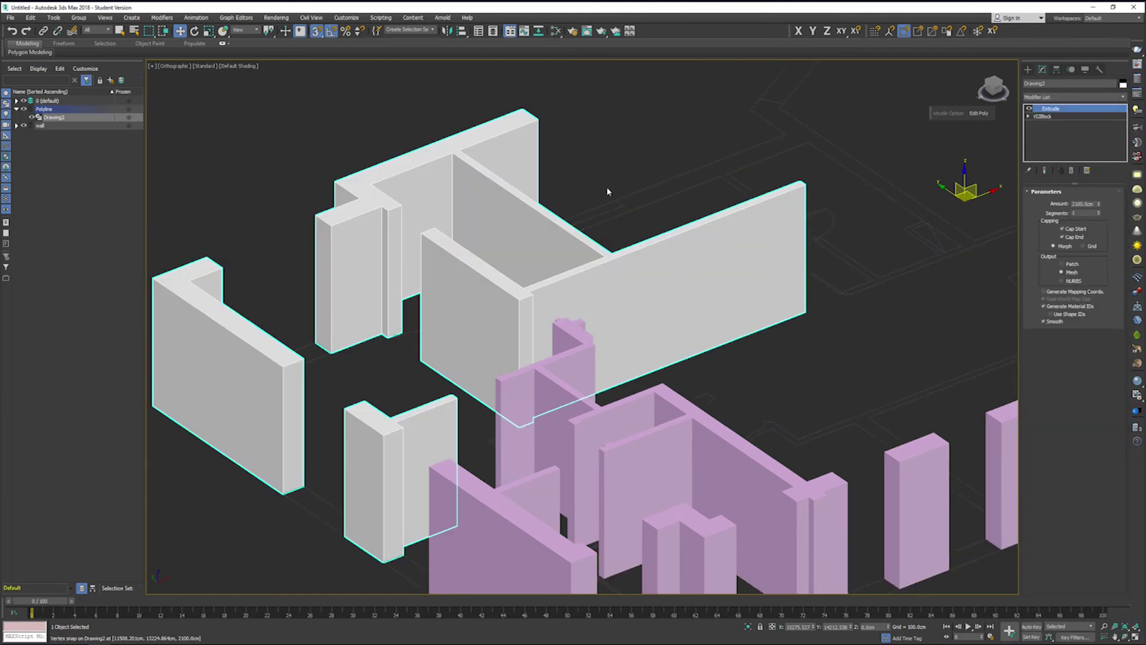
Step: Deselect the extruded outlines and examine them alongside the previously modelled pink walls from several angles
middle_drag(643, 451, 671, 378)
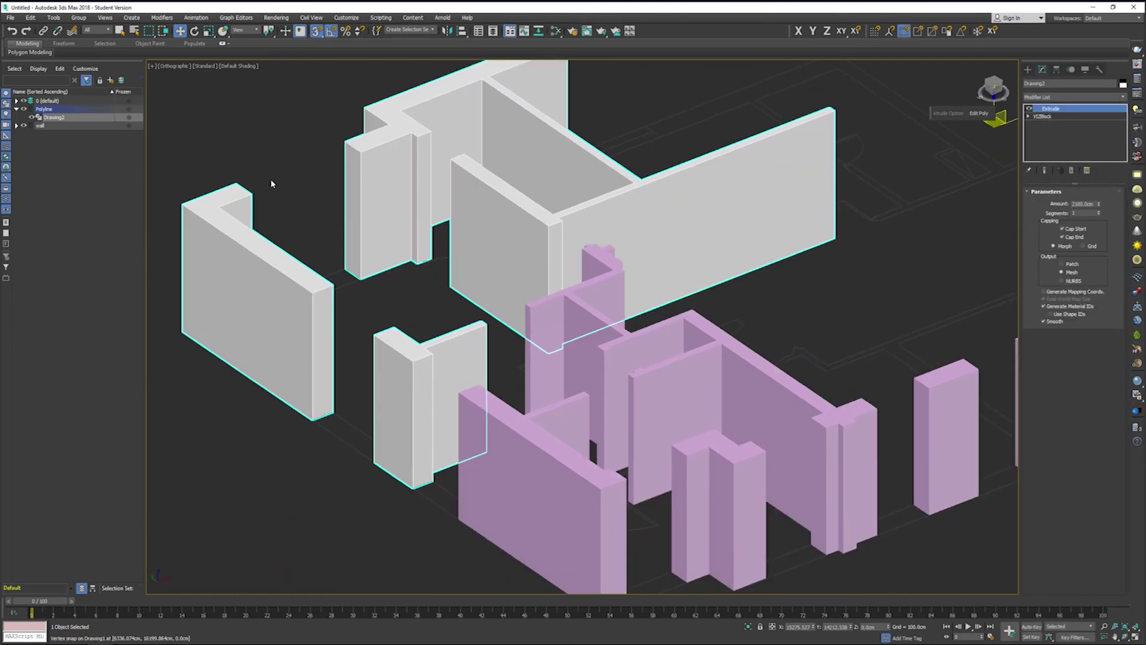
middle_drag(338, 73, 432, 203)
click(432, 203)
middle_drag(576, 327, 586, 261)
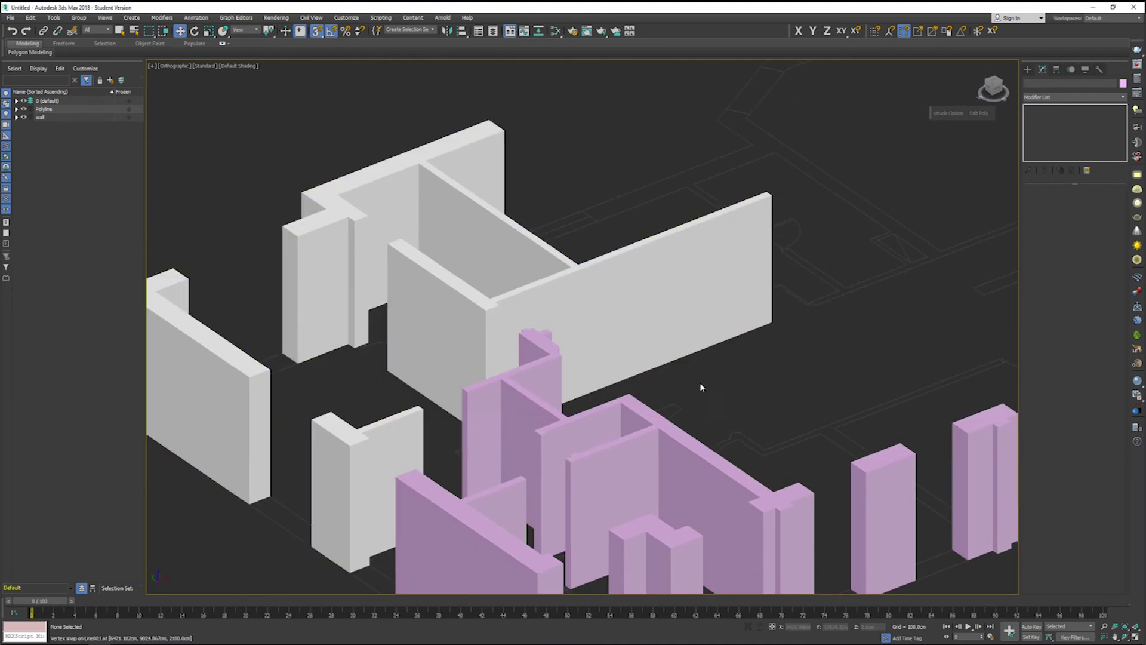
scroll(740, 352, down, 5)
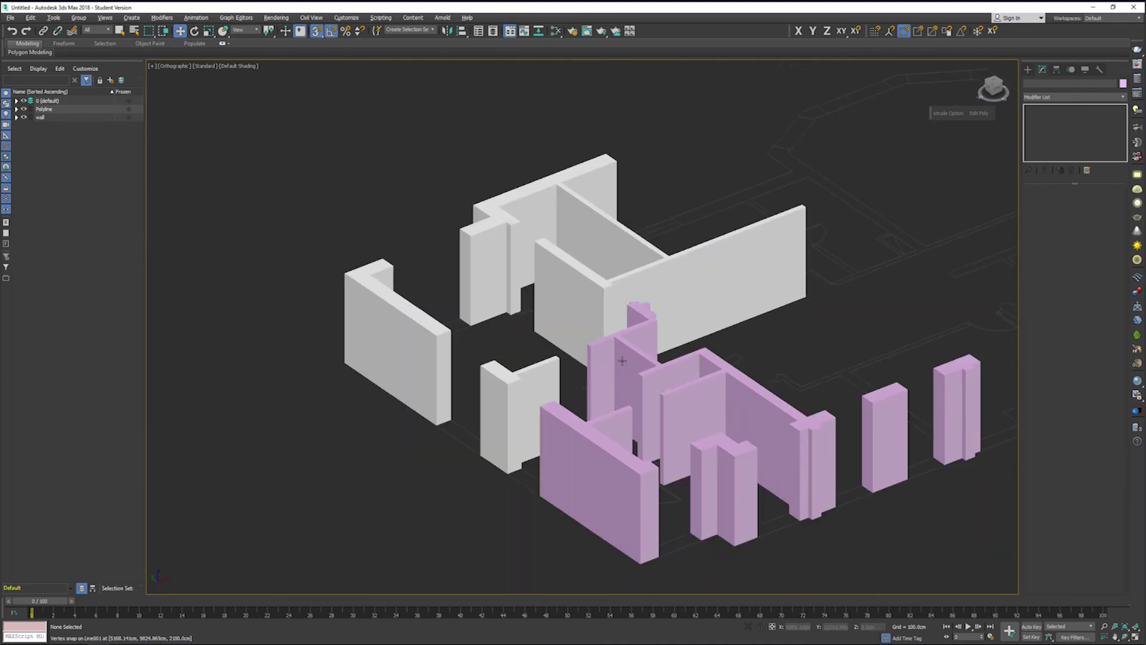
alt+middle_drag(728, 364, 866, 366)
alt+middle_drag(768, 351, 814, 343)
middle_drag(758, 313, 716, 335)
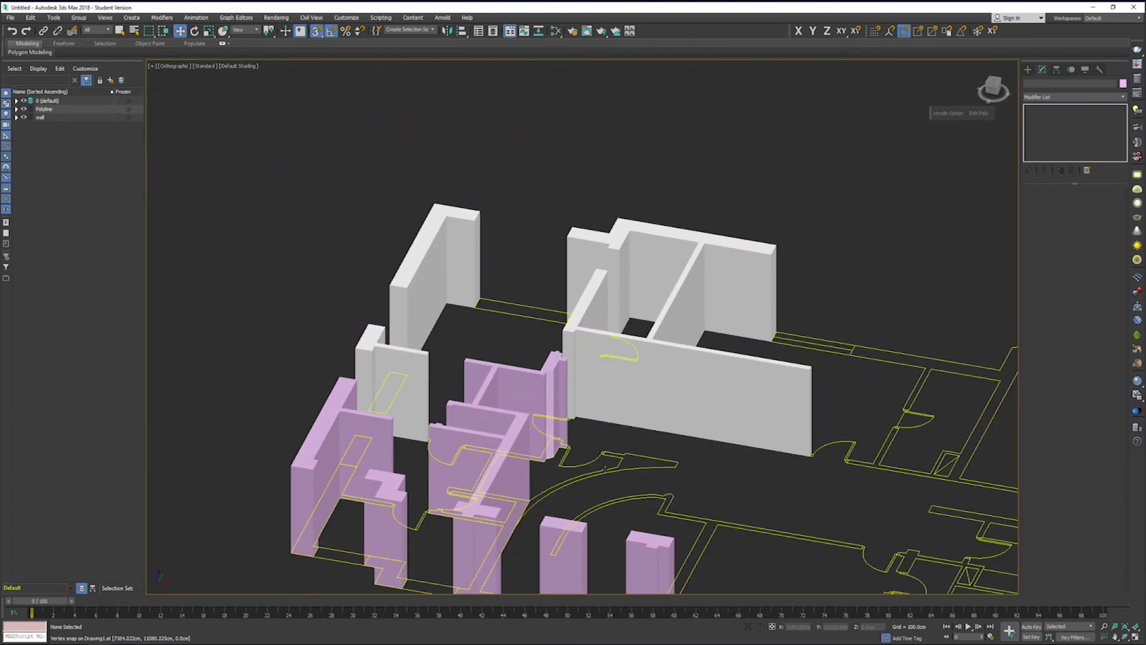
alt+middle_drag(574, 391, 556, 391)
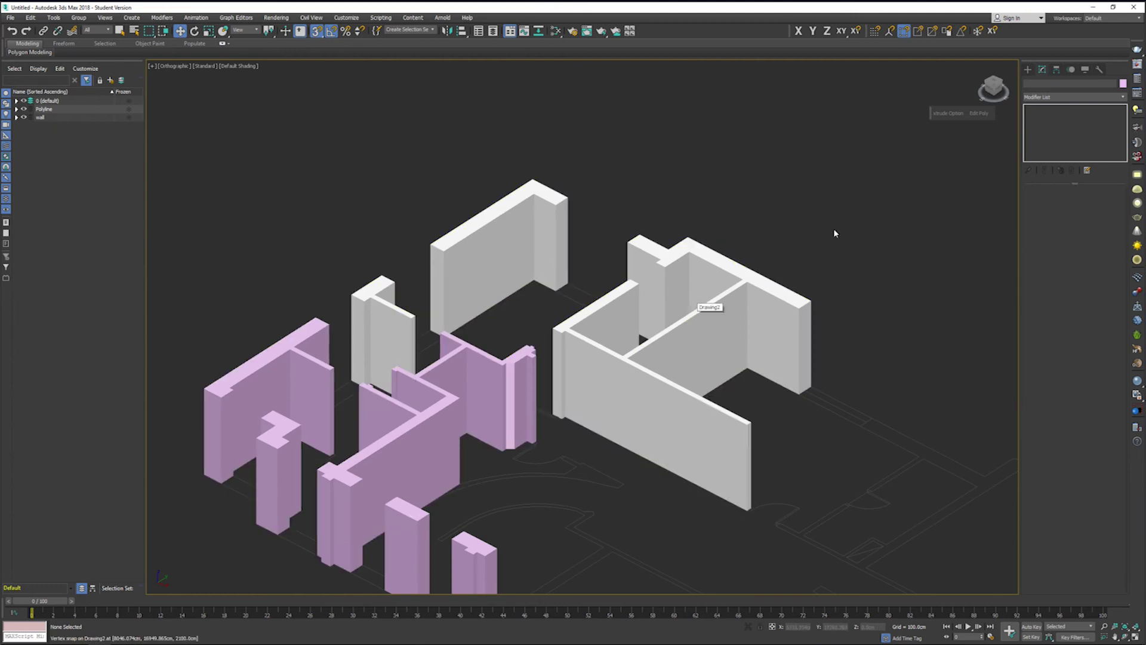
Step: Add a Slice modifier above the Extrude on the white imported walls
click(724, 314)
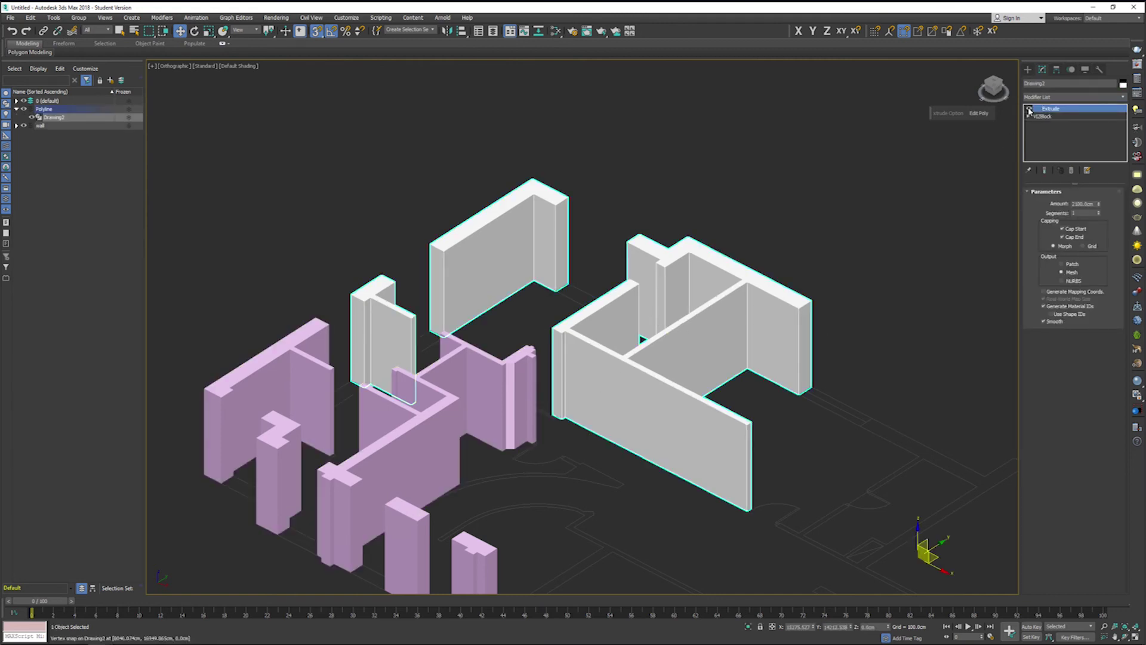
click(1053, 97)
text(sl)
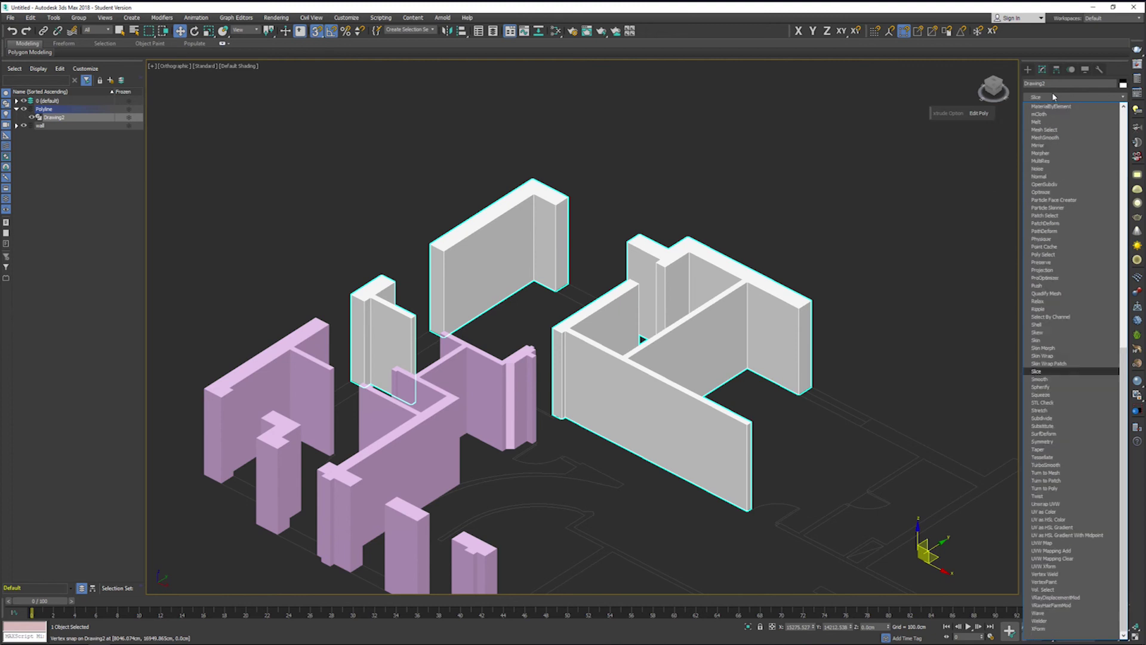
key(Return)
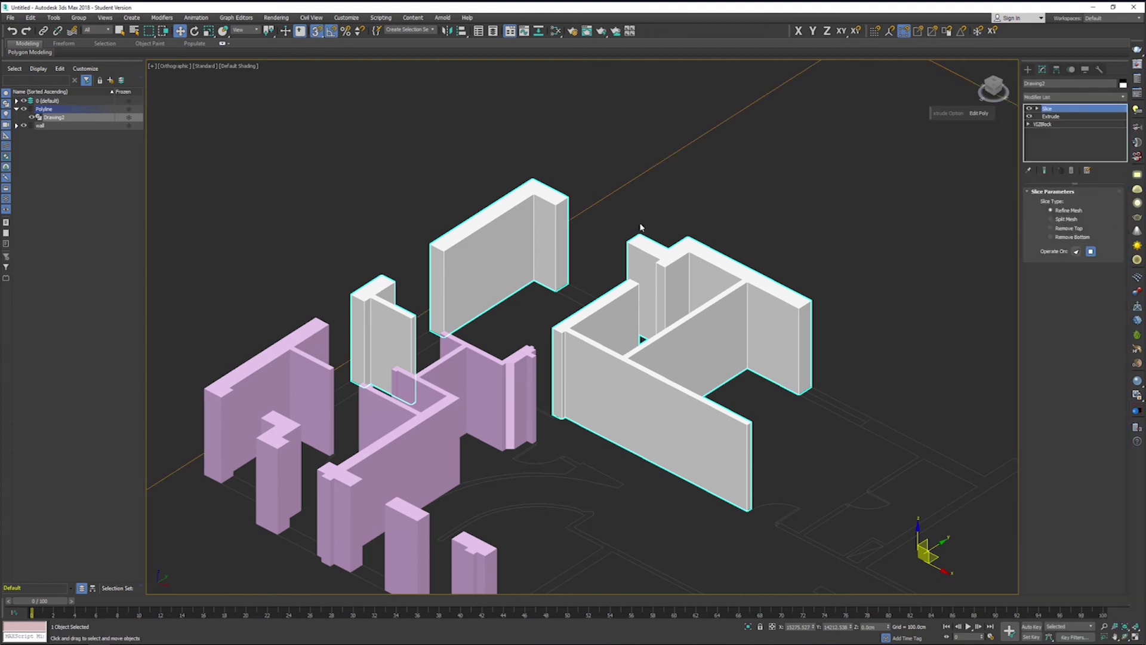
Step: Raise the Slice modifier's slice plane to a Z height of 1900 cm
click(1037, 109)
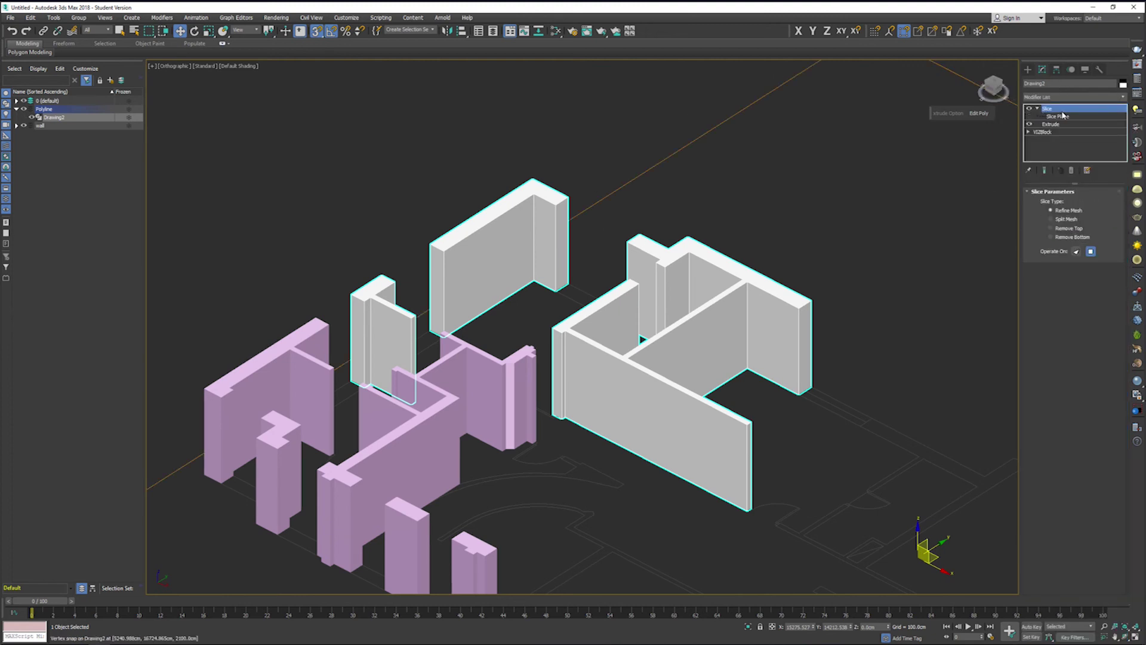
click(1061, 117)
double_click(865, 626)
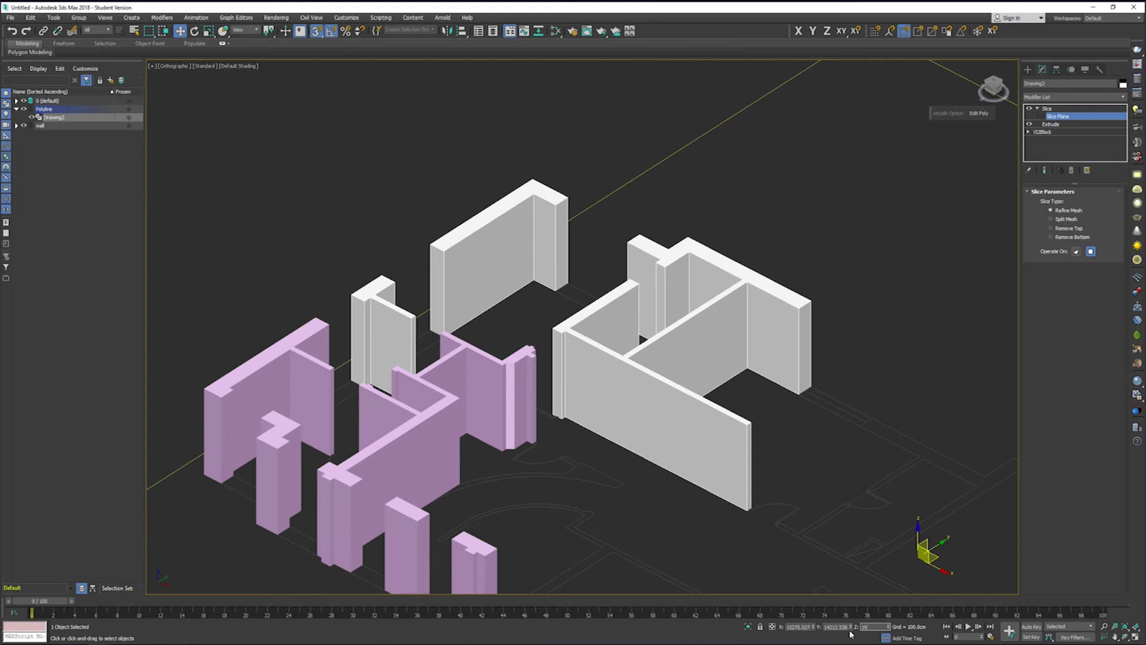
key(Return)
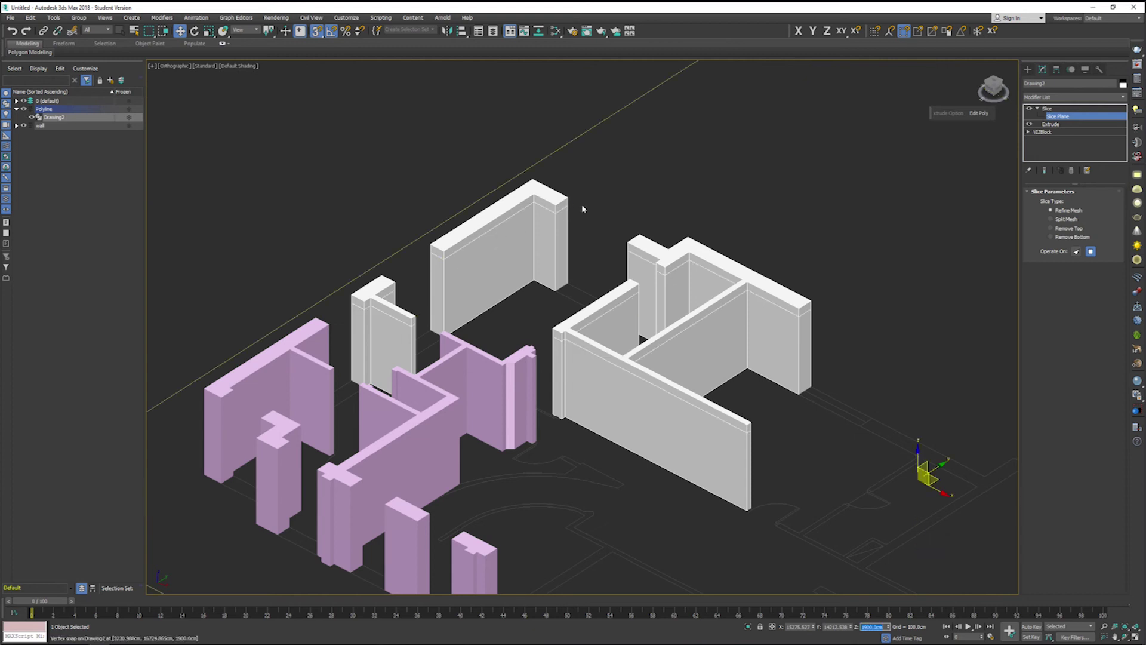
Step: Leave slice plane editing and add an Edit Poly modifier above the Slice on the white walls
click(1054, 109)
click(1069, 96)
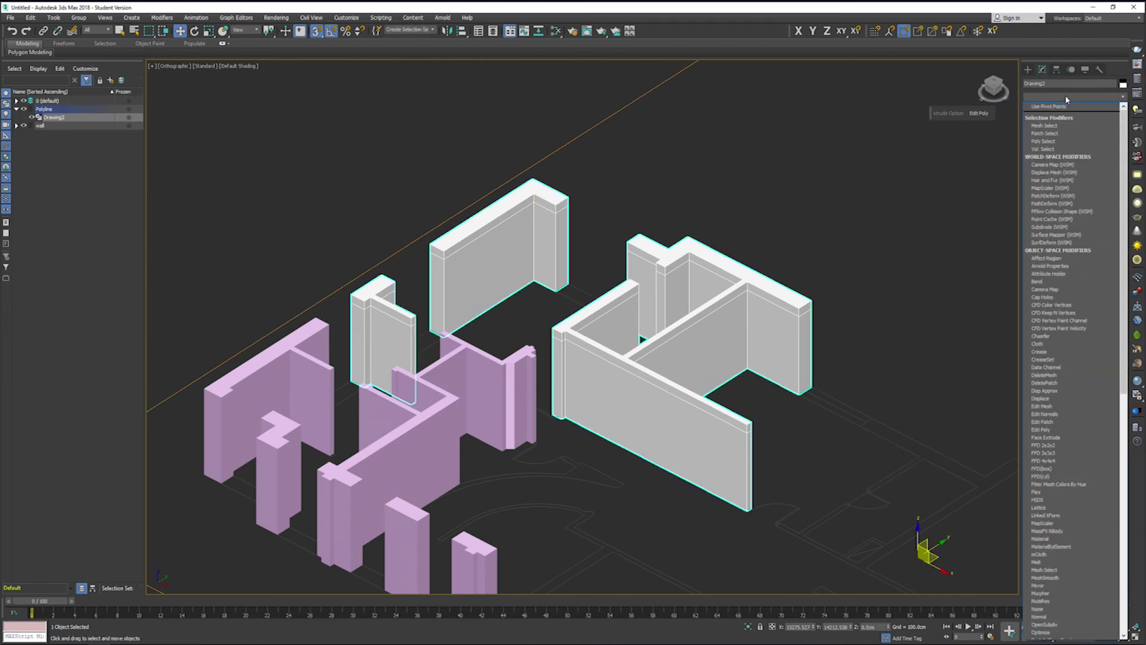
key(e)
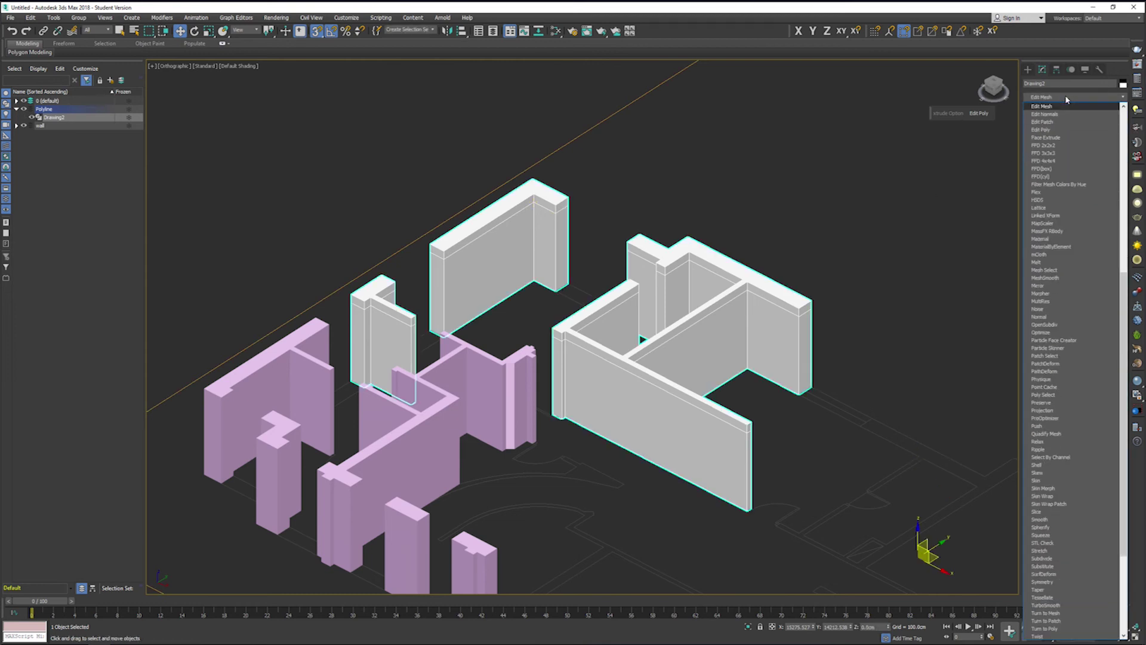
key(e)
key(e)
key(e)
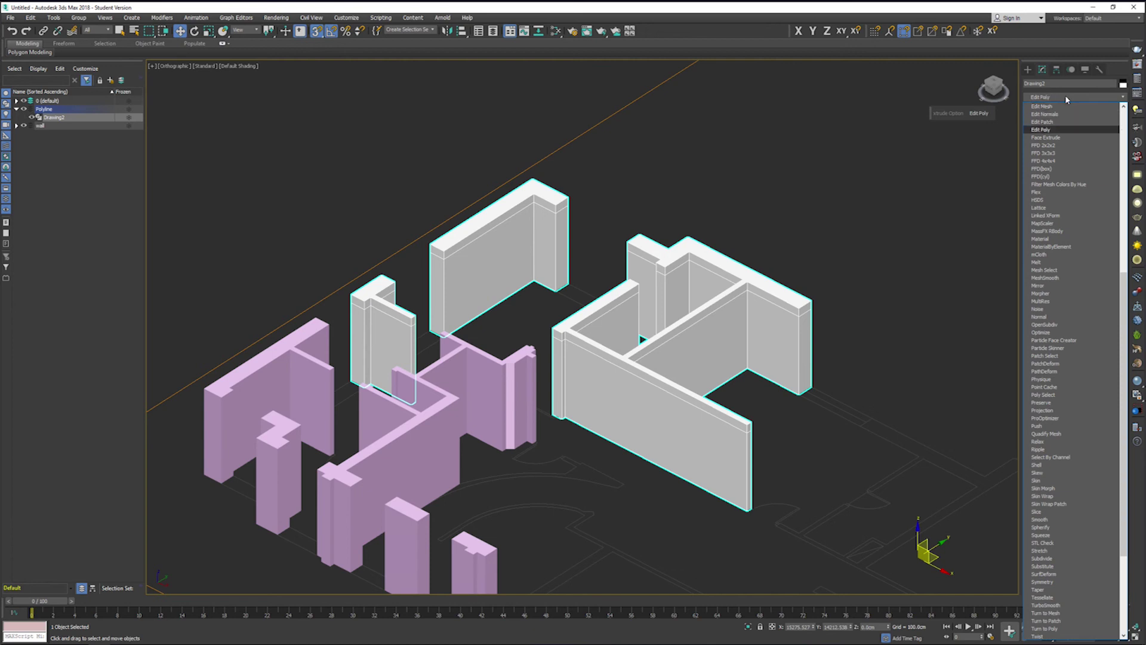
key(Return)
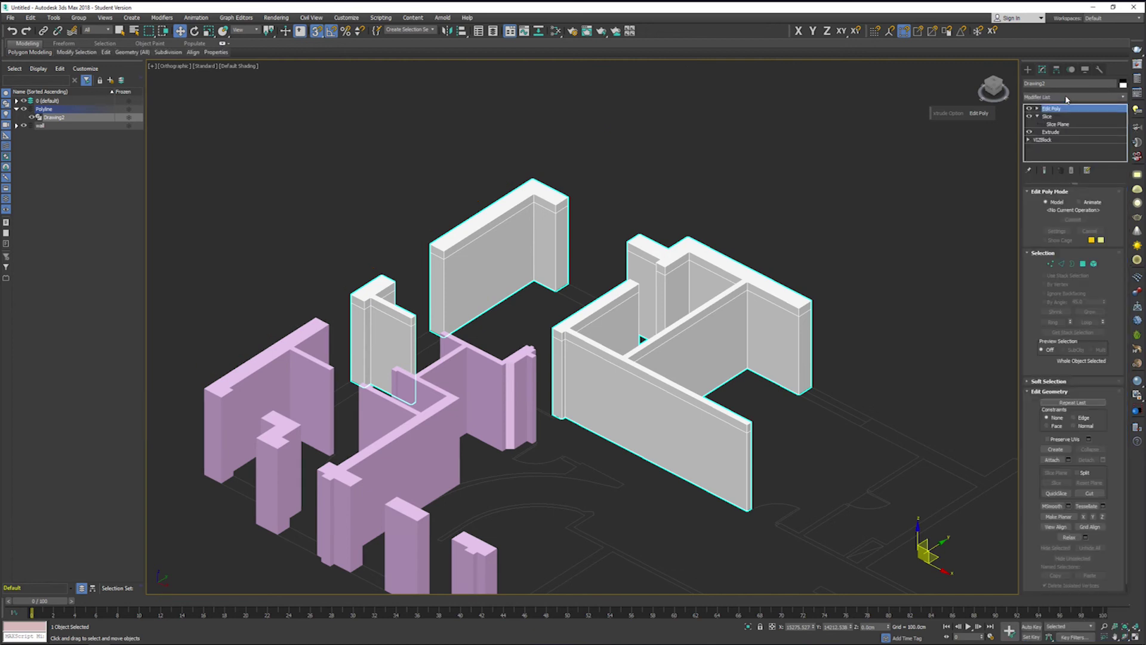
Step: At polygon level, bridge the two facing end polygons above the slice line to form a lintel over the outer wall opening
click(1088, 265)
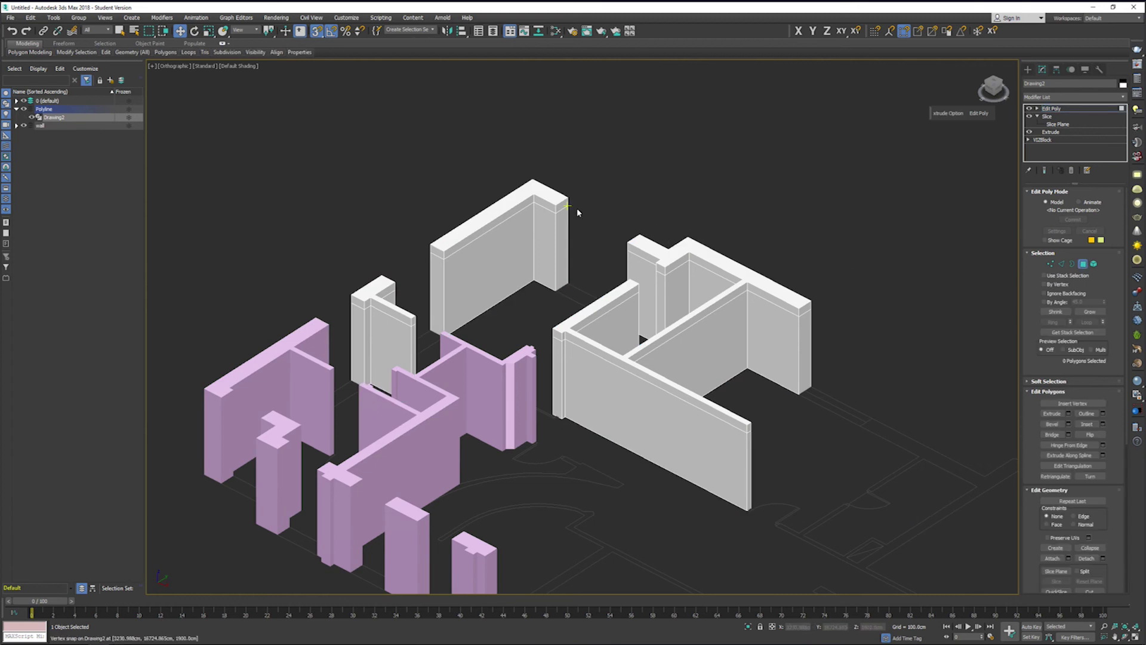
scroll(576, 212, up, 5)
click(543, 203)
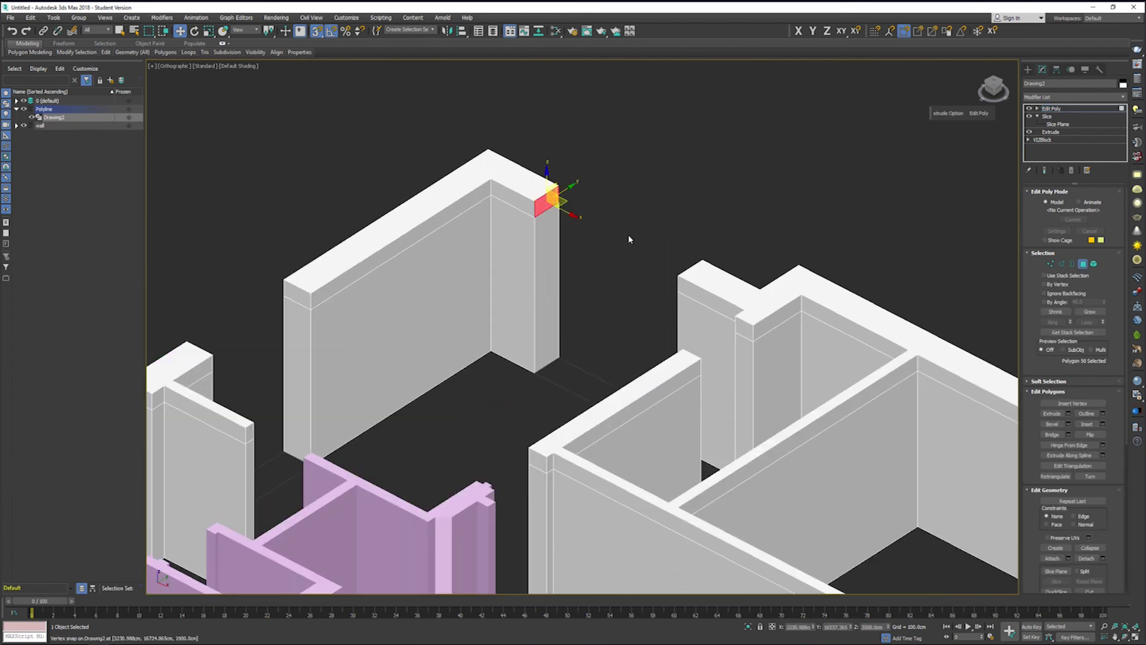
alt+middle_drag(628, 234, 692, 248)
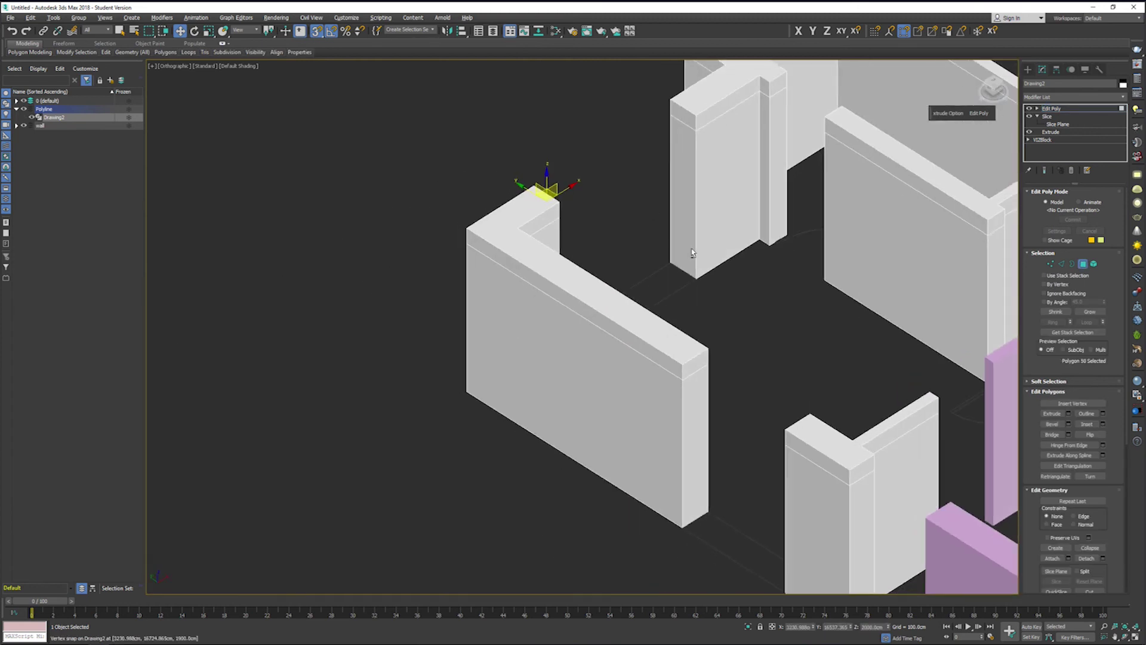
click(686, 116)
middle_drag(715, 172, 683, 288)
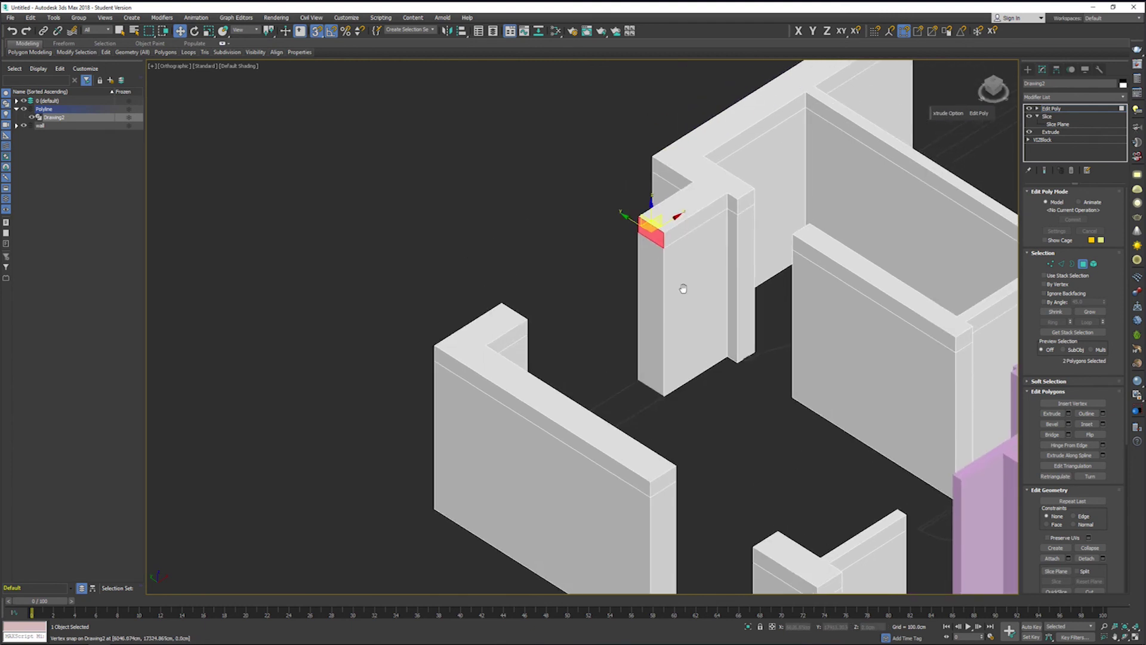
click(1052, 435)
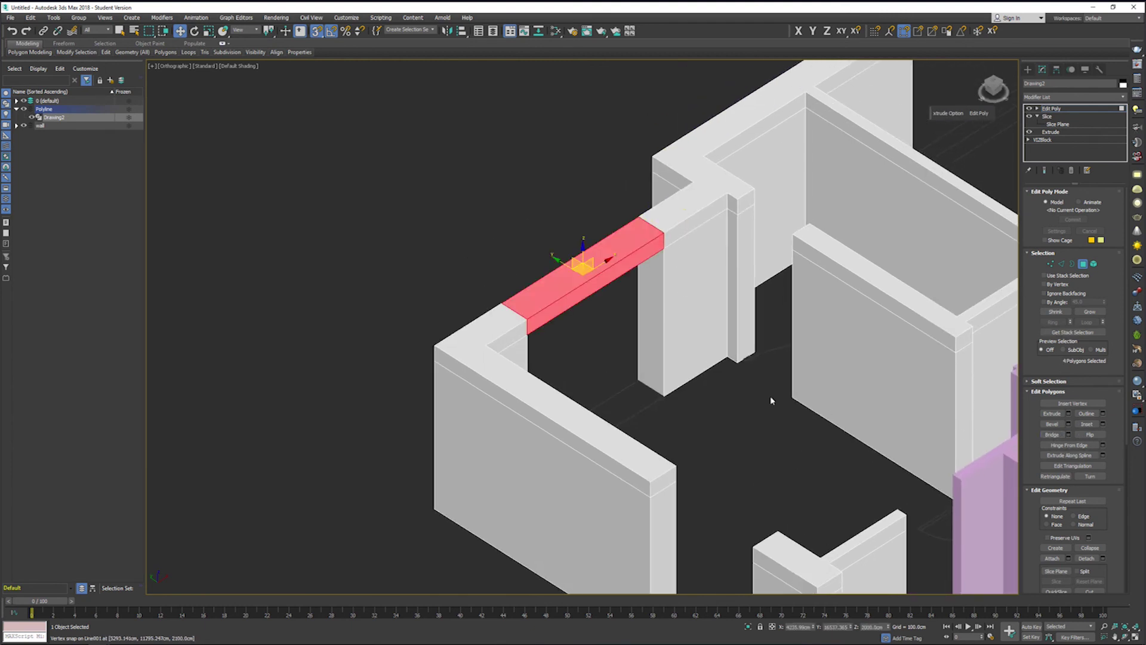
Step: Bridge the facing upper end polygons across the narrow inner doorway to form its lintel, and clear the polygon selection
click(746, 201)
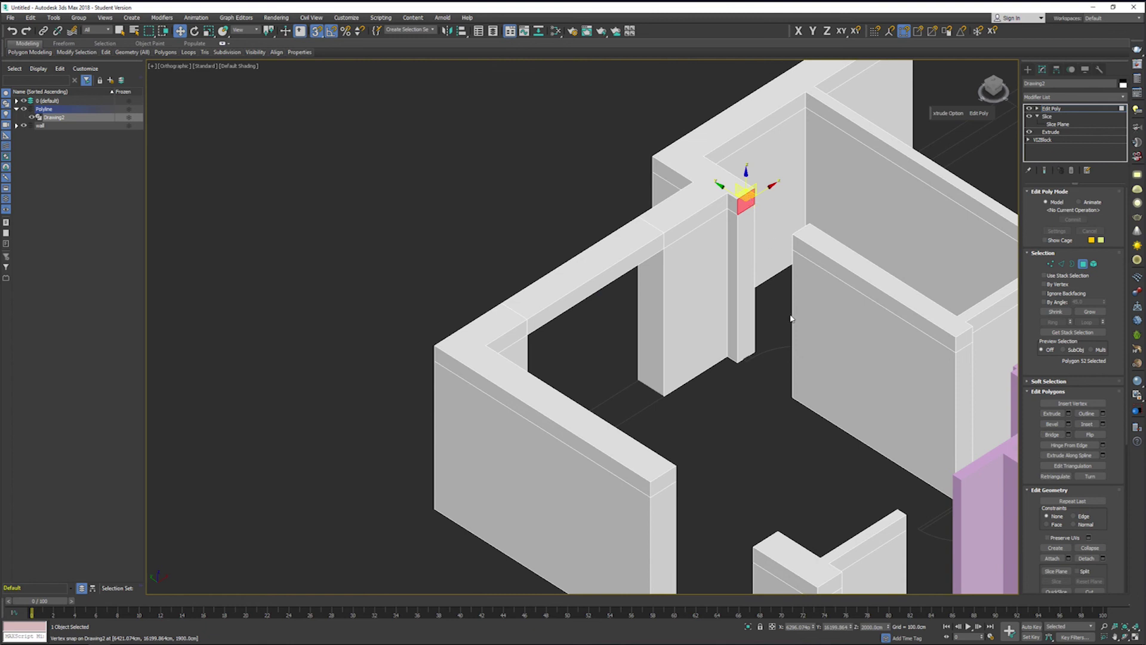
alt+middle_drag(785, 334, 860, 301)
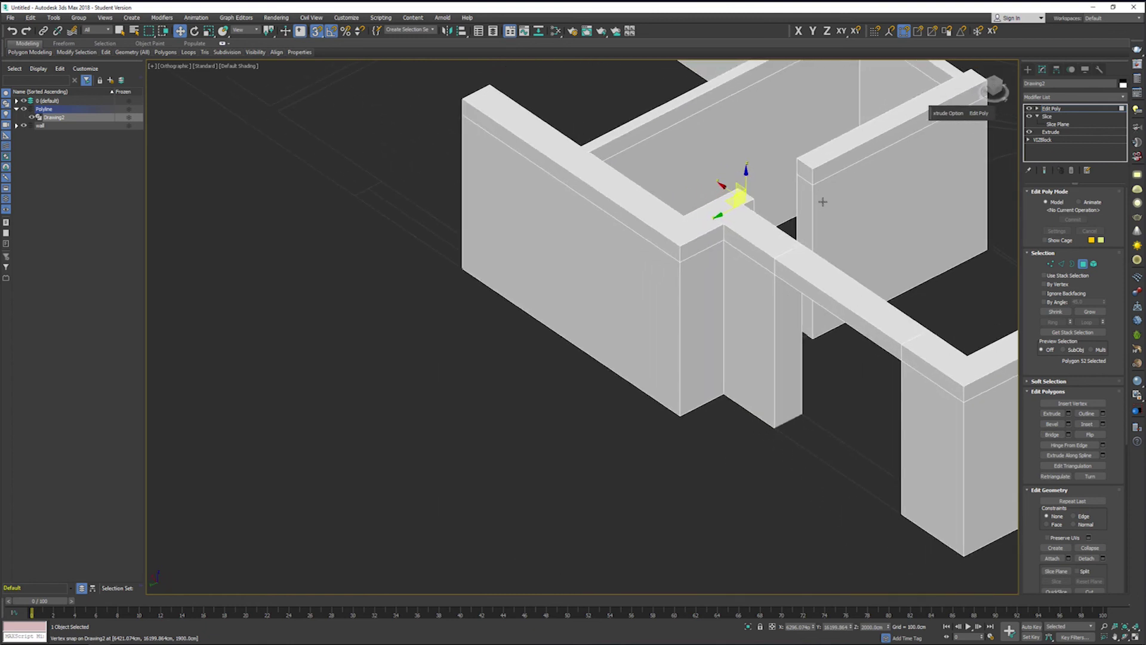
ctrl+click(804, 171)
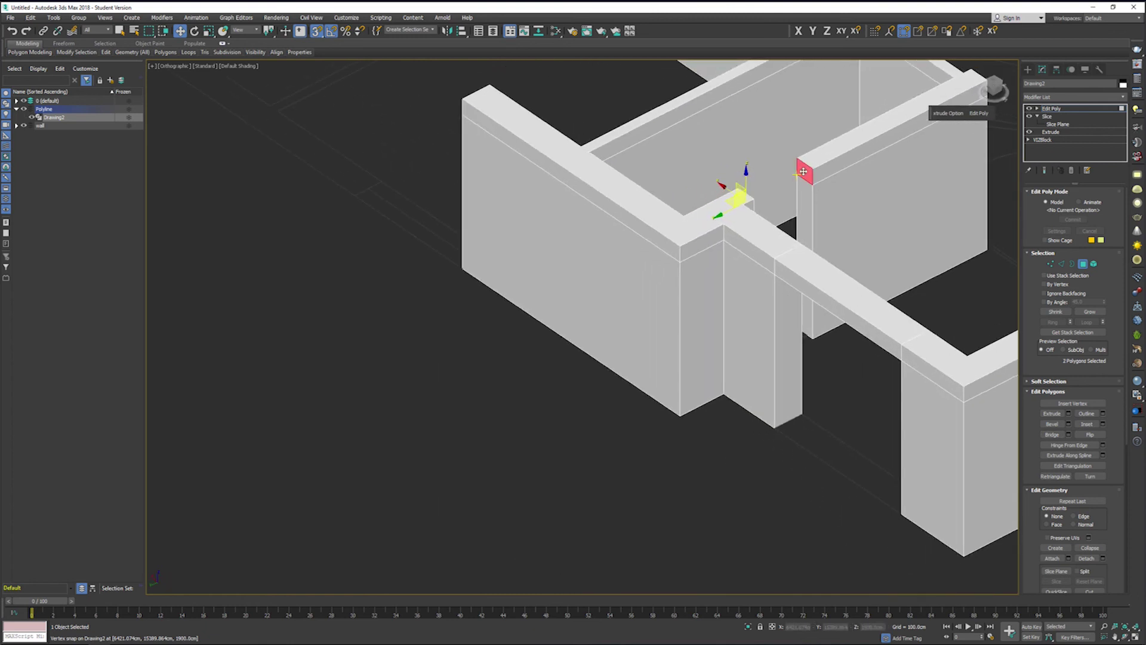
click(1052, 434)
middle_drag(877, 251, 621, 375)
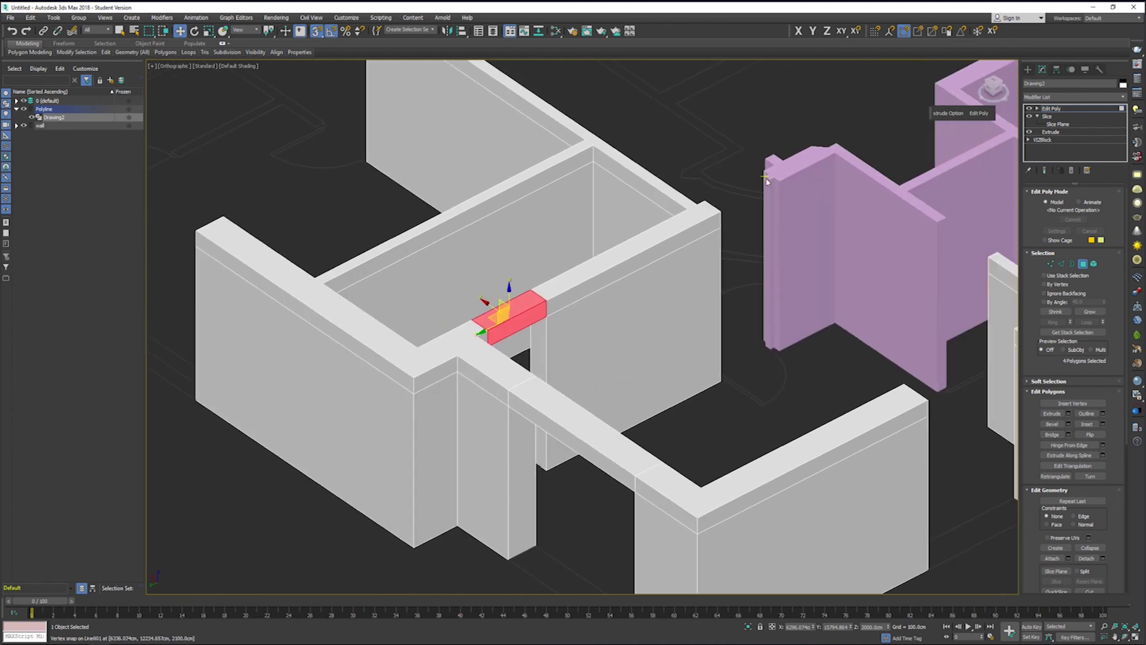
middle_drag(770, 191, 639, 257)
click(702, 459)
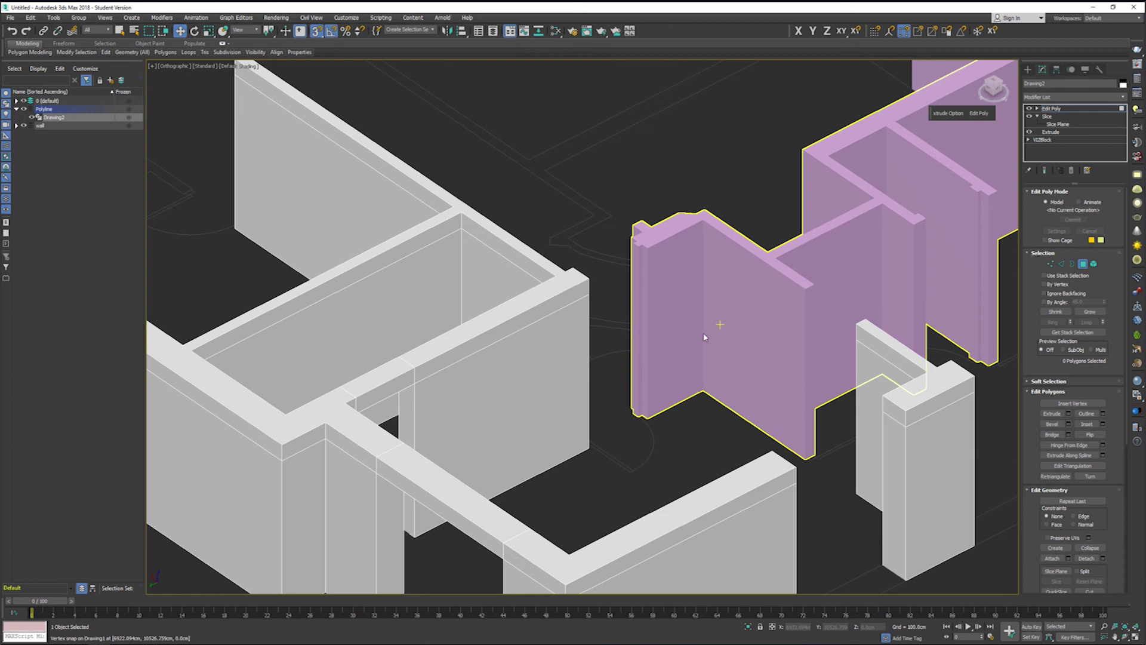
Step: Examine the gap between the white and pink walls up close and from above, and view the whole plan in home perspective
middle_drag(568, 279, 549, 335)
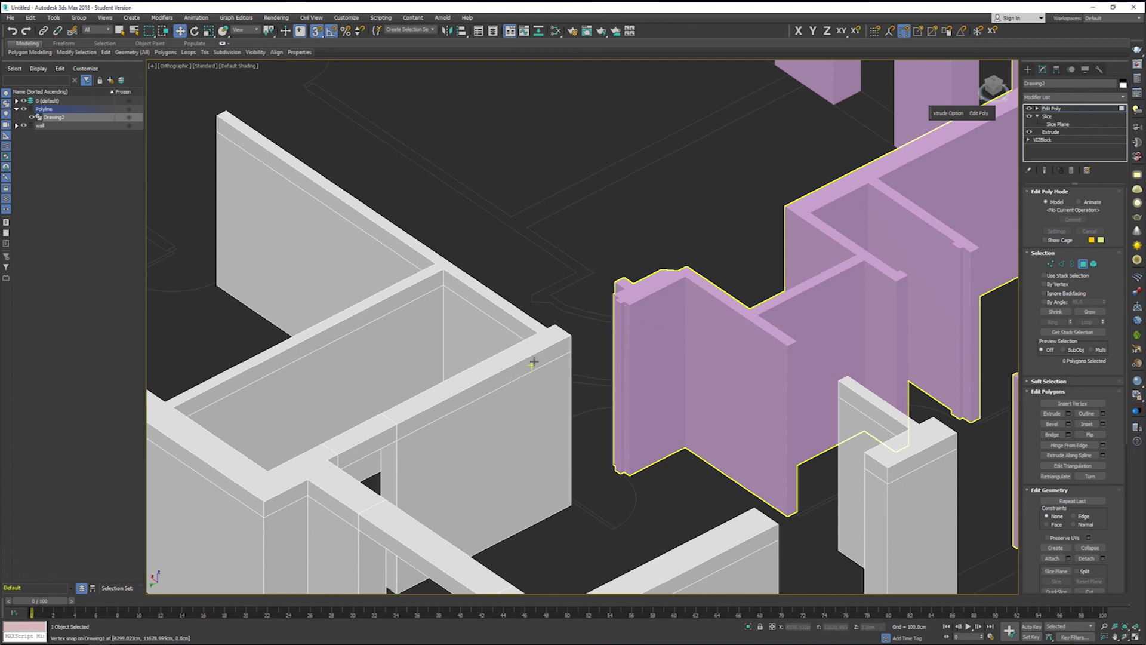
scroll(595, 301, up, 3)
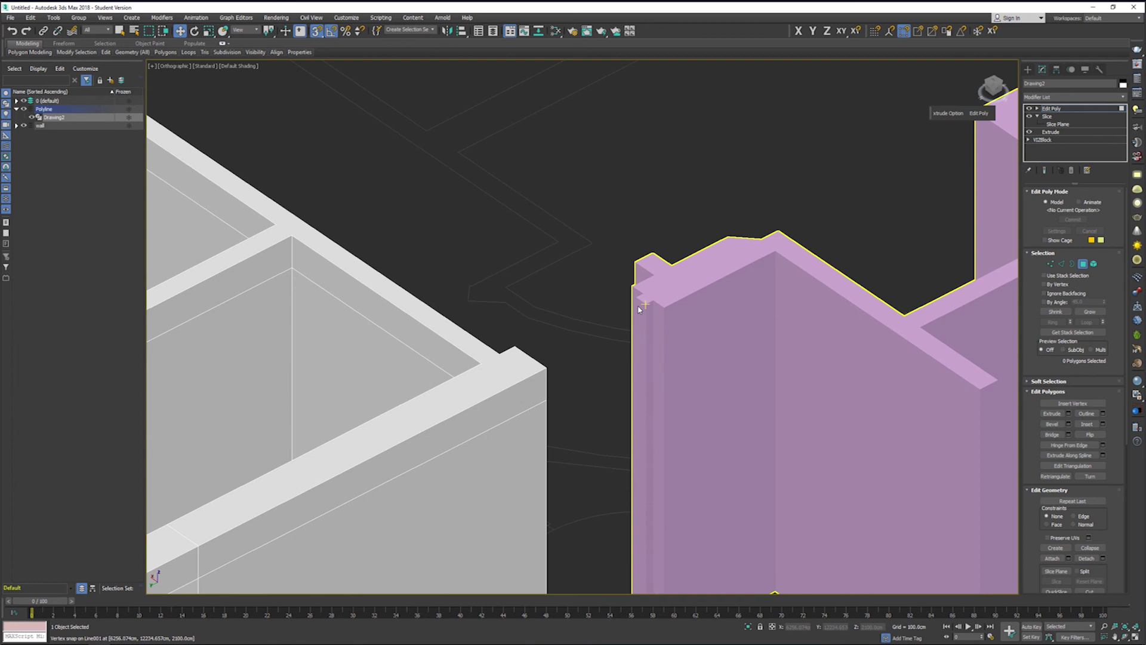
scroll(741, 403, down, 6)
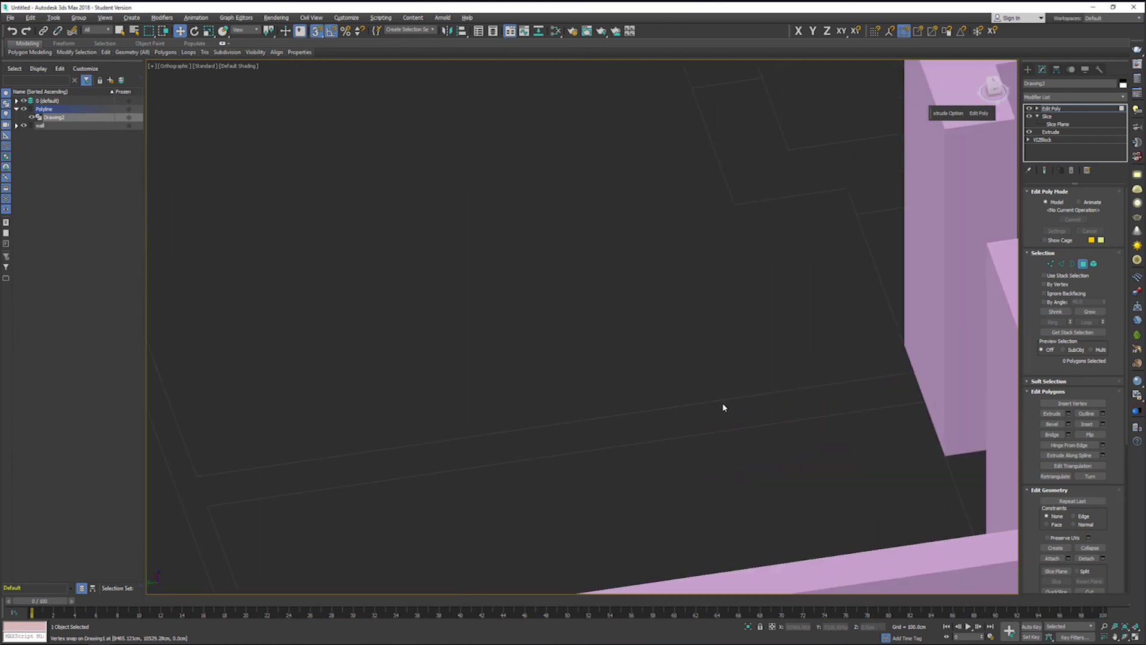
key(shift+z)
key(shift+z)
key(shift+z)
key(shift+z)
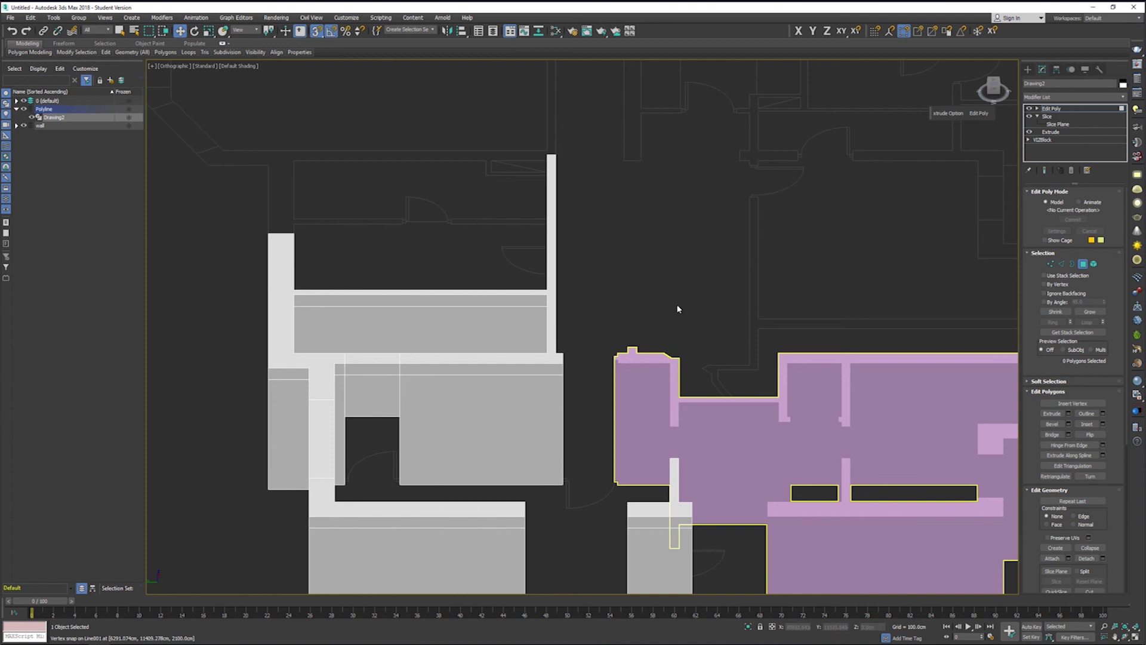
alt+middle_drag(682, 317, 562, 409)
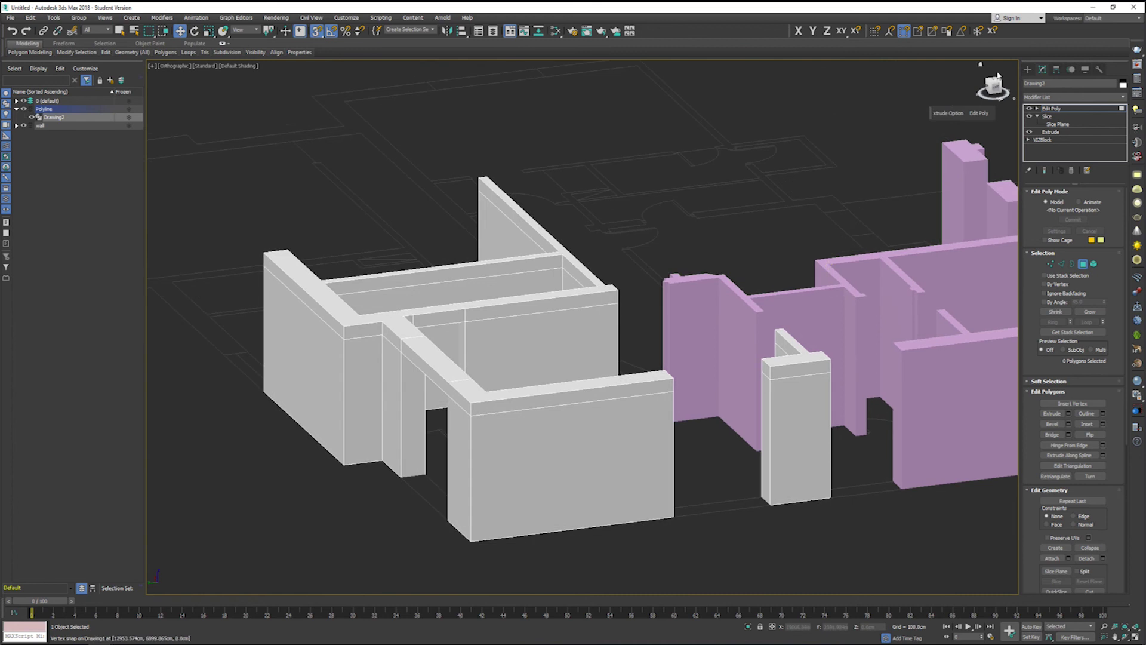
click(981, 65)
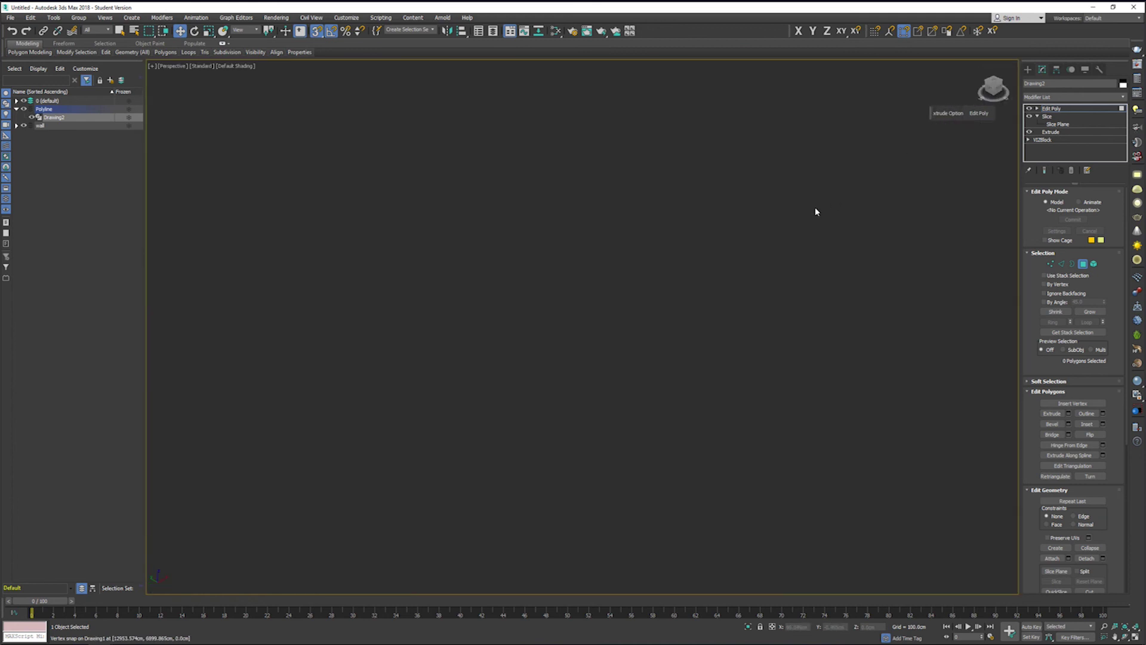
scroll(817, 212, down, 2)
middle_drag(760, 178, 772, 366)
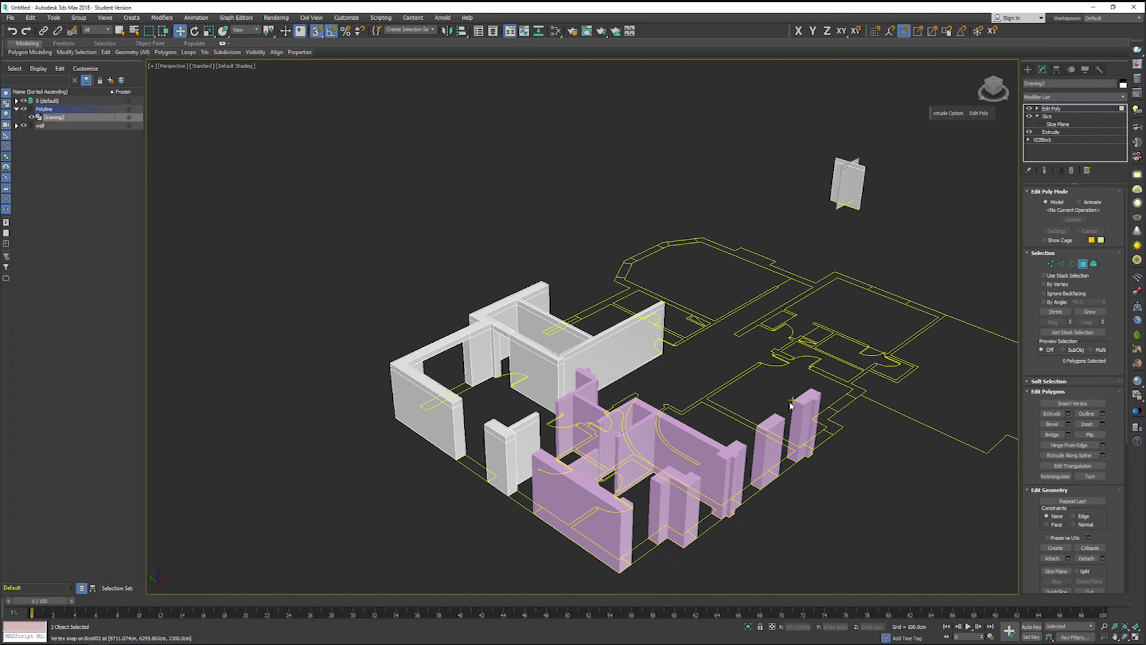